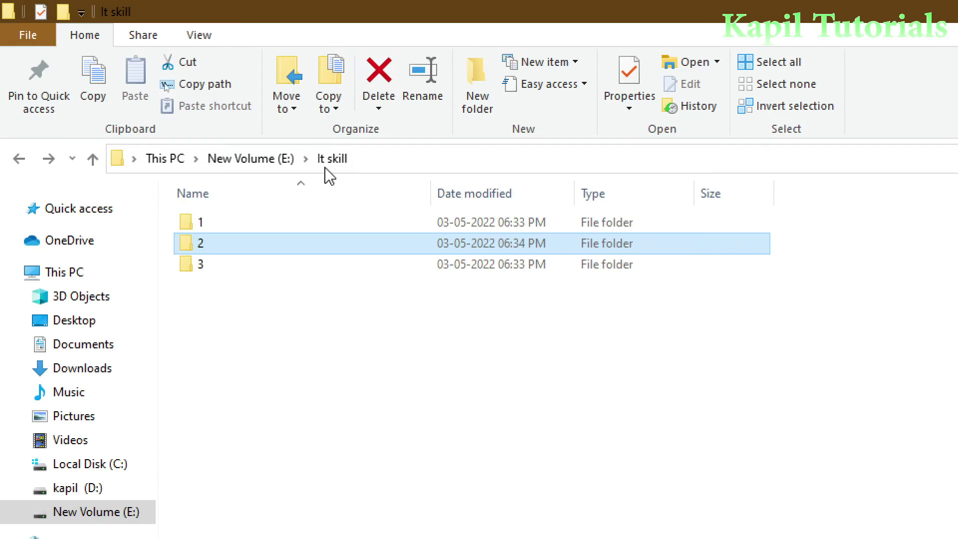
Step: Go through the It skill folder on New Volume (E:), examining the files in its subfolders 1, 2 and 3
{"action": "left_click", "coordinate": [250, 159]}
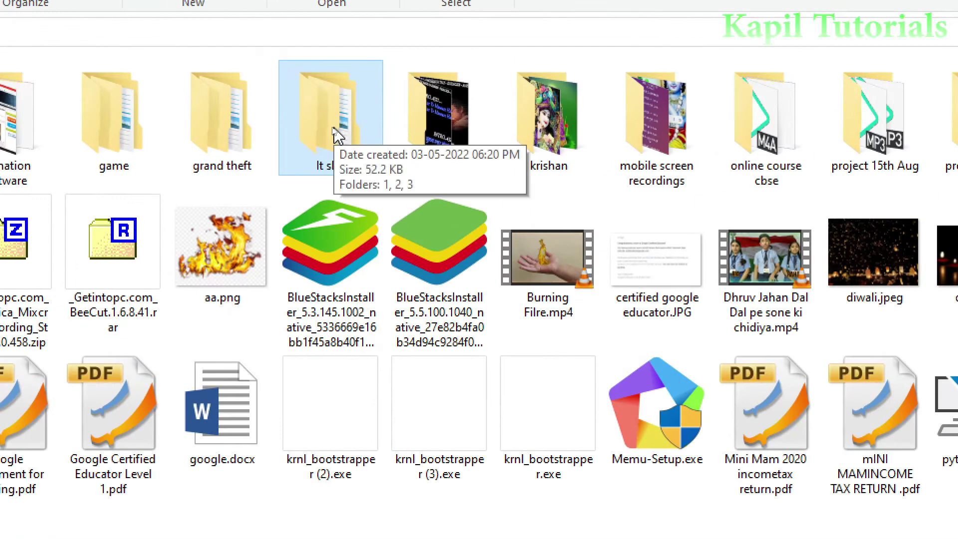
{"action": "double_click", "coordinate": [336, 134]}
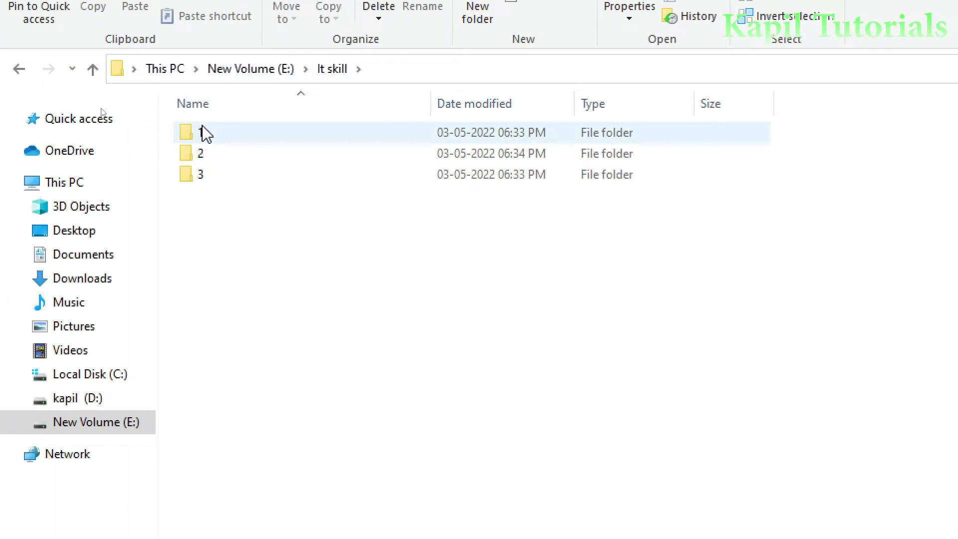
{"action": "mouse_move", "coordinate": [200, 140]}
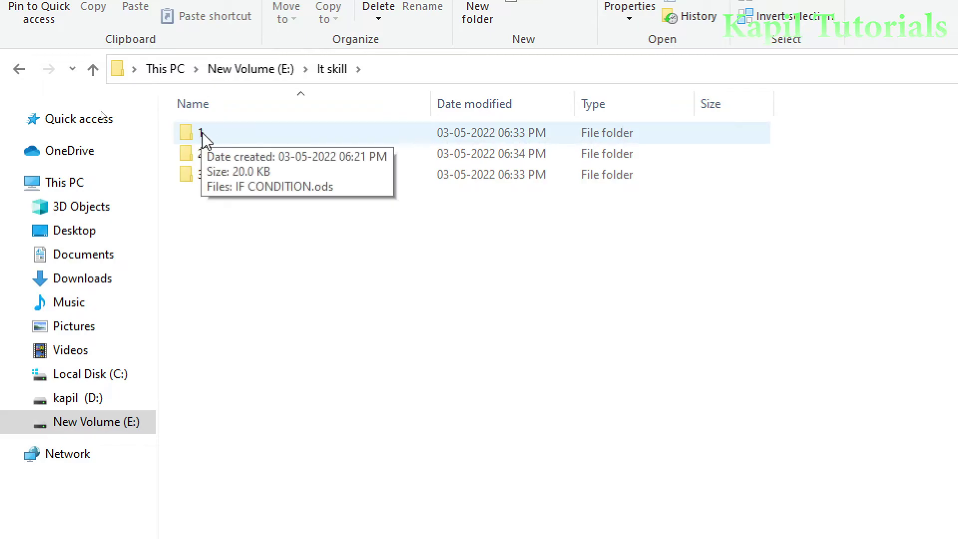
{"action": "left_click", "coordinate": [204, 138]}
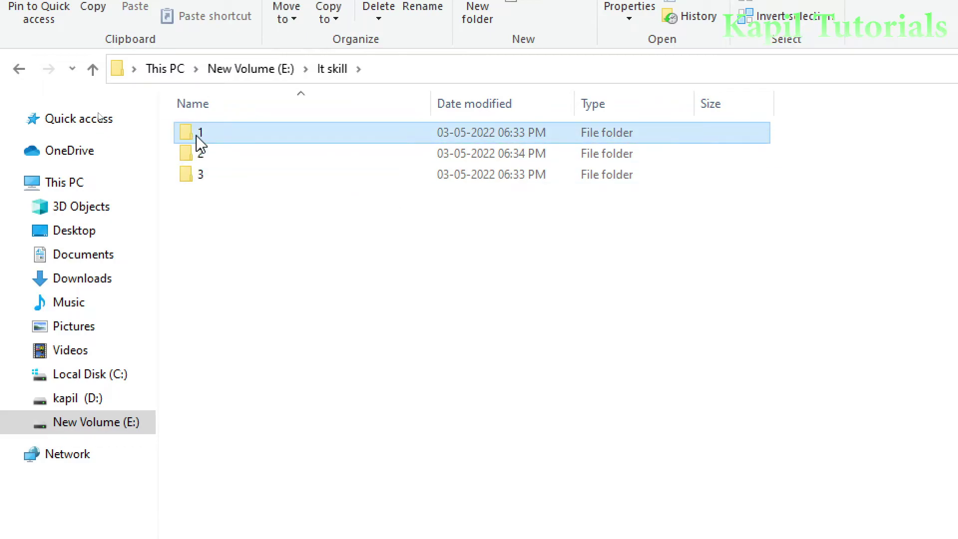
{"action": "double_click", "coordinate": [197, 138]}
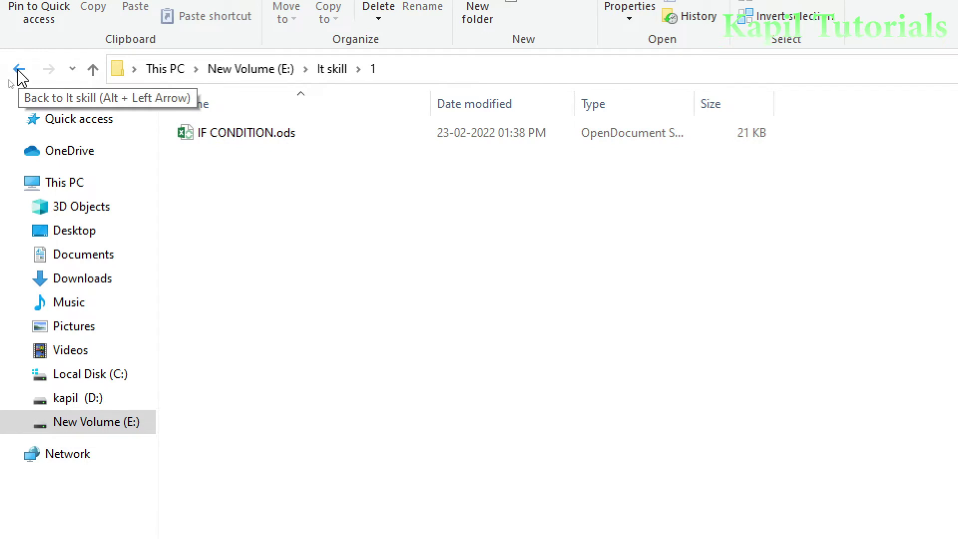
{"action": "left_click", "coordinate": [19, 70]}
{"action": "double_click", "coordinate": [203, 155]}
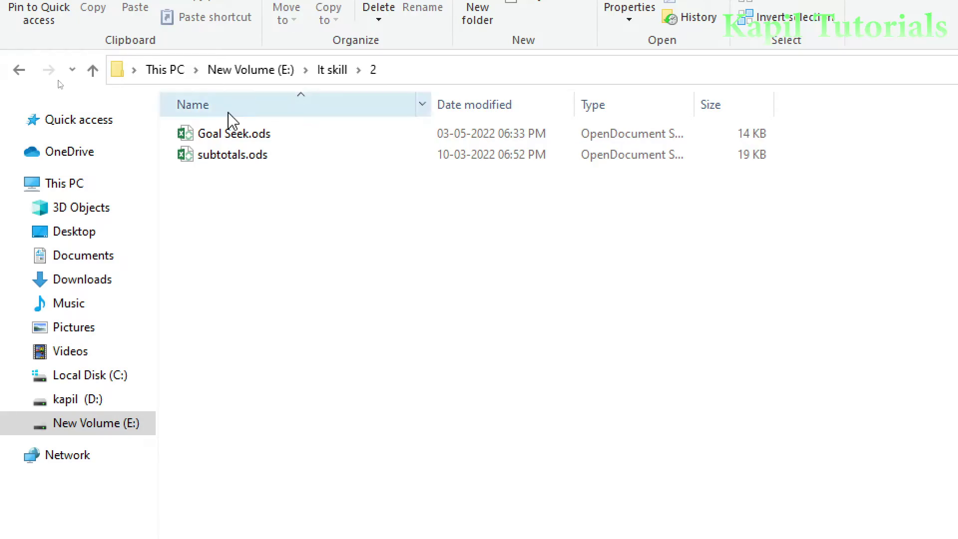
{"action": "key", "text": "alt+Up"}
{"action": "double_click", "coordinate": [196, 192]}
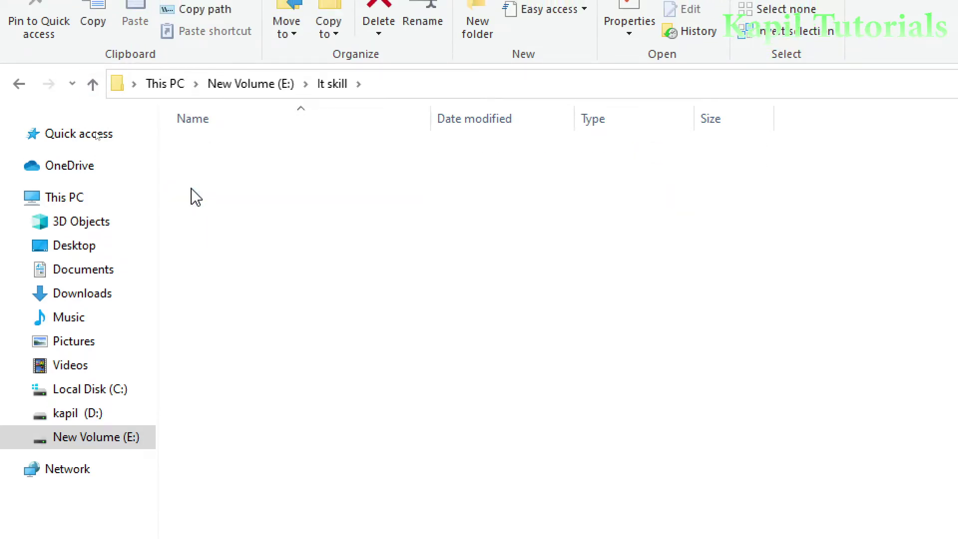
{"action": "left_click", "coordinate": [329, 84]}
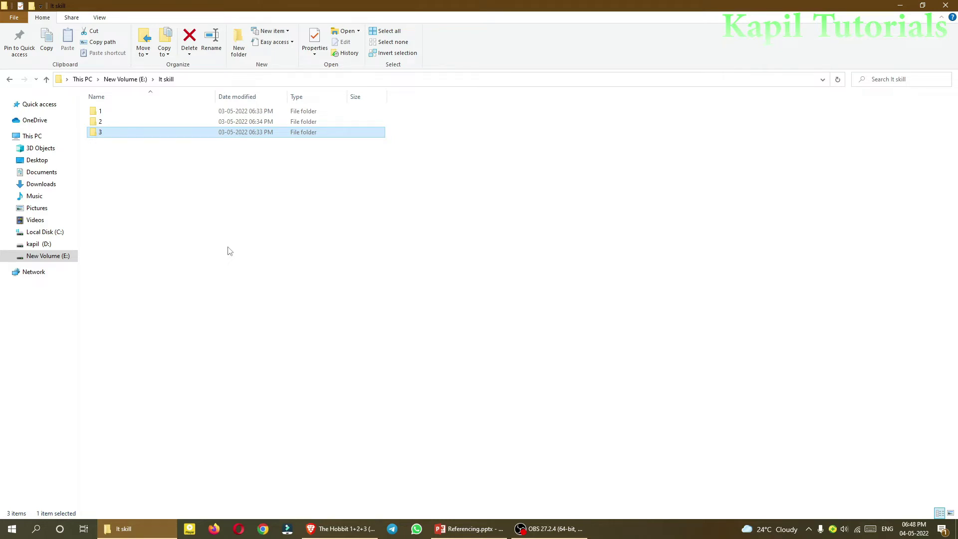
Step: Open Goal Seek.ods from subfolder 2 with OpenOffice Calc instead of the default program
{"action": "left_click", "coordinate": [102, 123]}
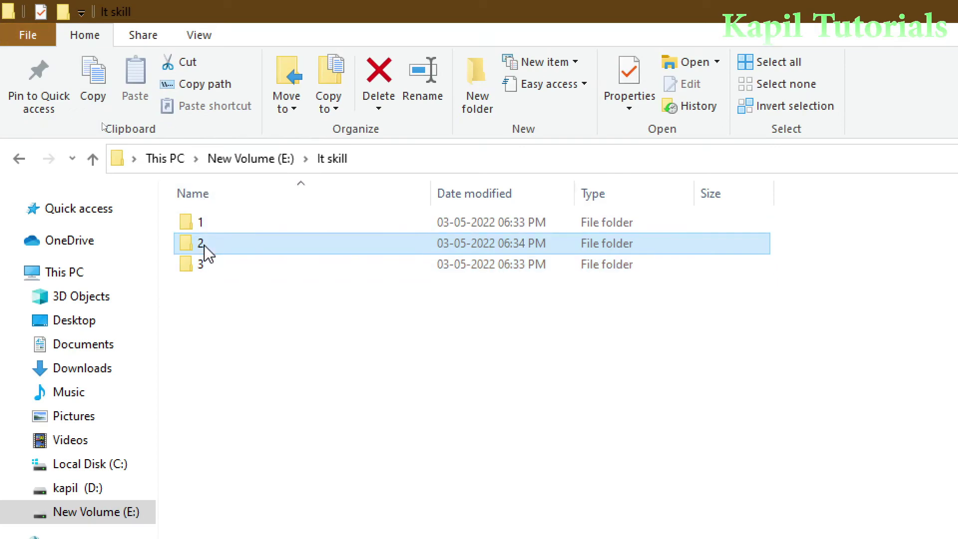
{"action": "double_click", "coordinate": [208, 249]}
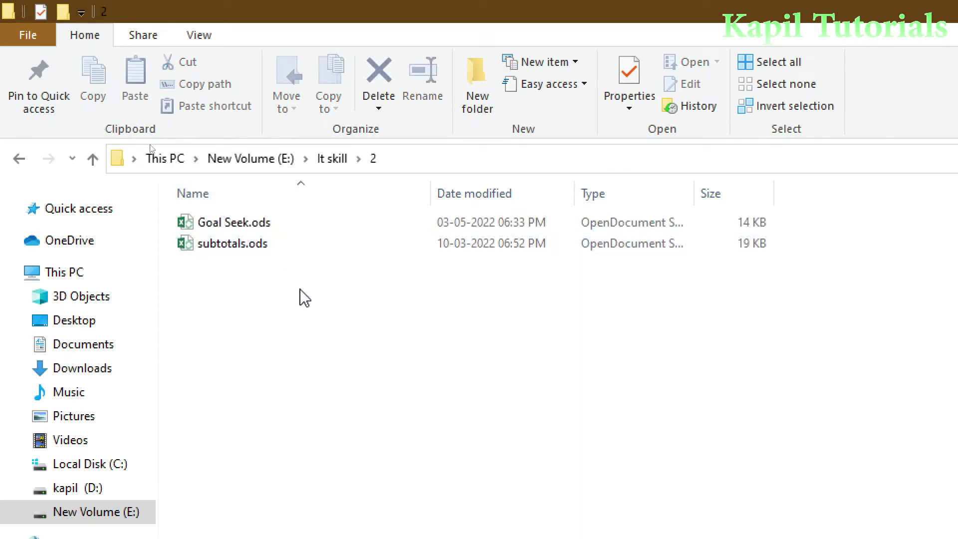
{"action": "left_click", "coordinate": [230, 225]}
{"action": "right_click", "coordinate": [230, 225]}
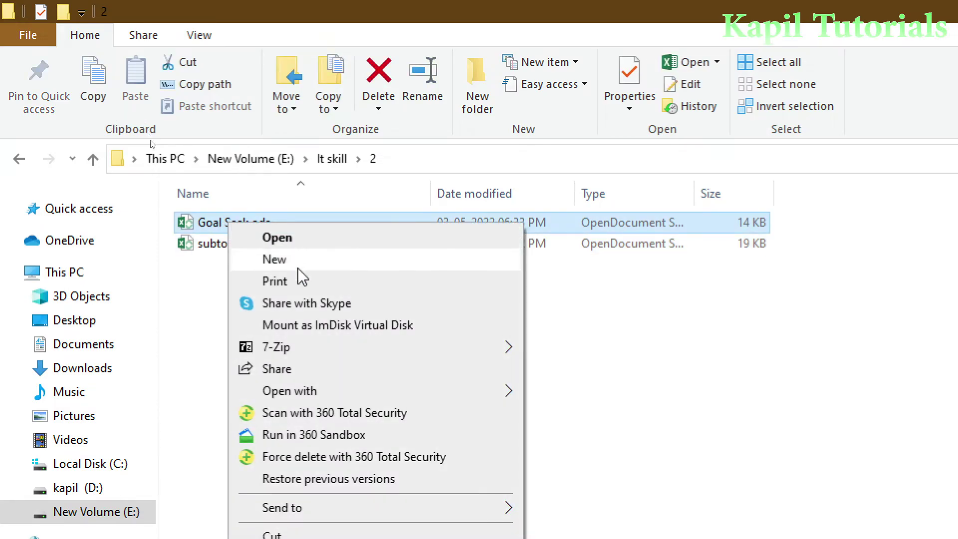
{"action": "mouse_move", "coordinate": [306, 392]}
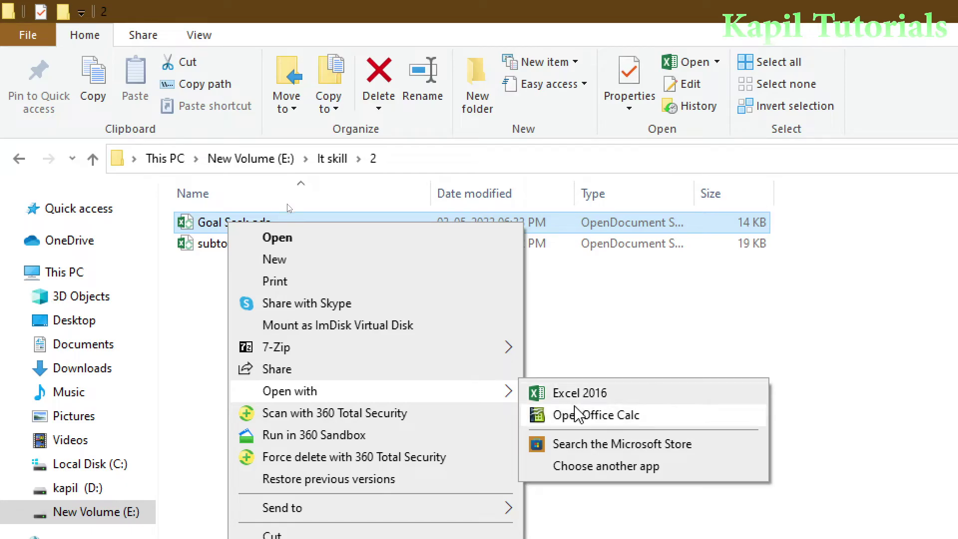
{"action": "left_click", "coordinate": [571, 419]}
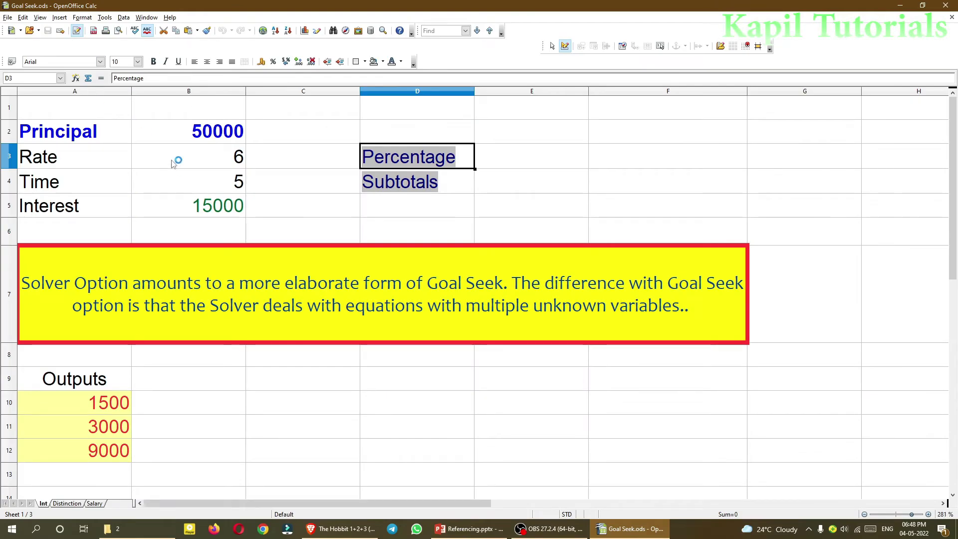
Step: View the Distinction and Salary sheets, and return to the Int sheet
{"action": "left_click", "coordinate": [68, 505]}
{"action": "left_click", "coordinate": [98, 505]}
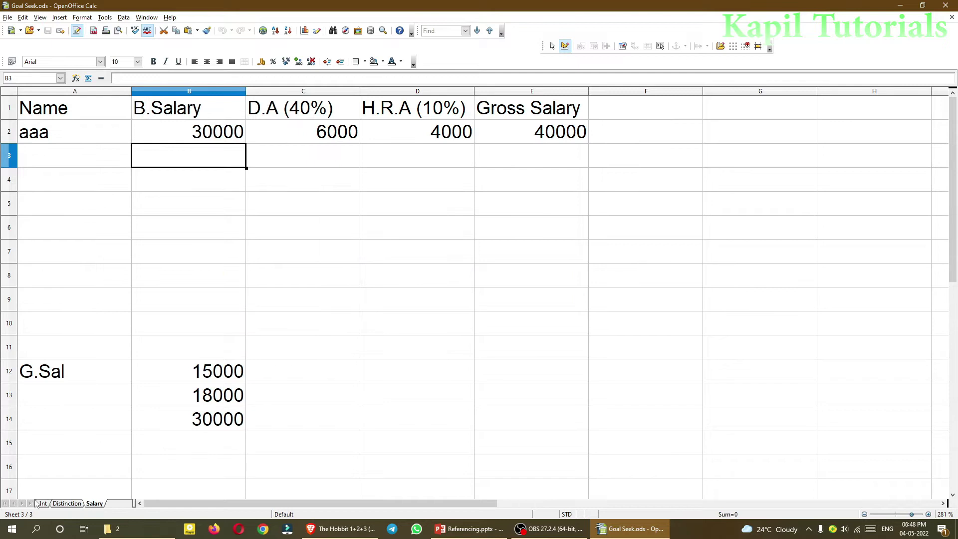
{"action": "left_click", "coordinate": [44, 505]}
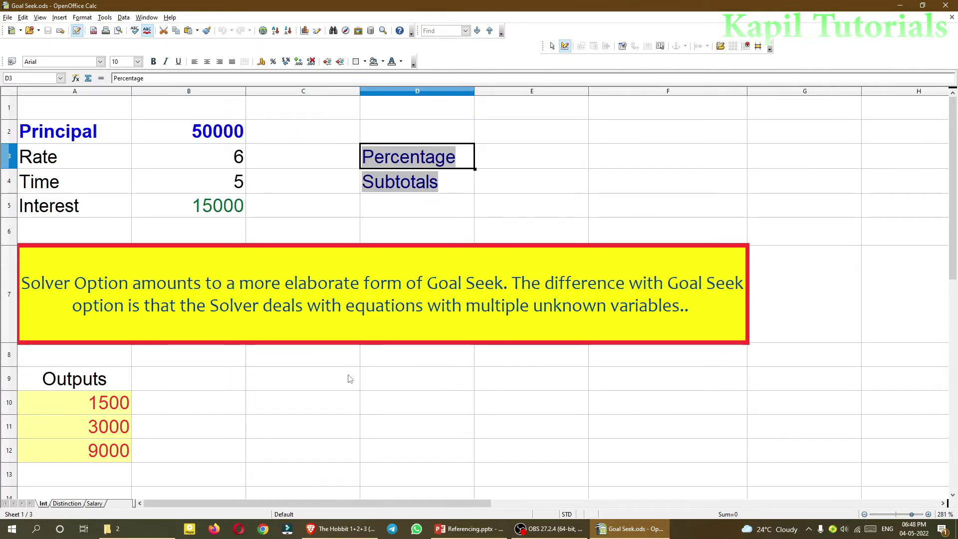
Step: Enter "Relative Hyperlink" in C10 and "Absolute Hyperlink" in C11, and widen column C to fit both labels
{"action": "scroll", "coordinate": [364, 392], "scroll_direction": "down", "scroll_amount": 1}
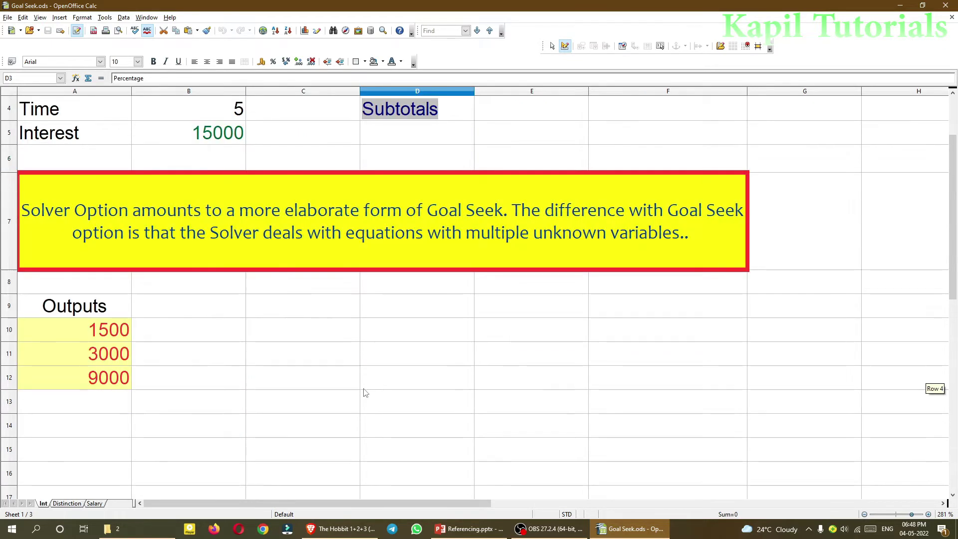
{"action": "left_click", "coordinate": [318, 336]}
{"action": "type", "text": "R"}
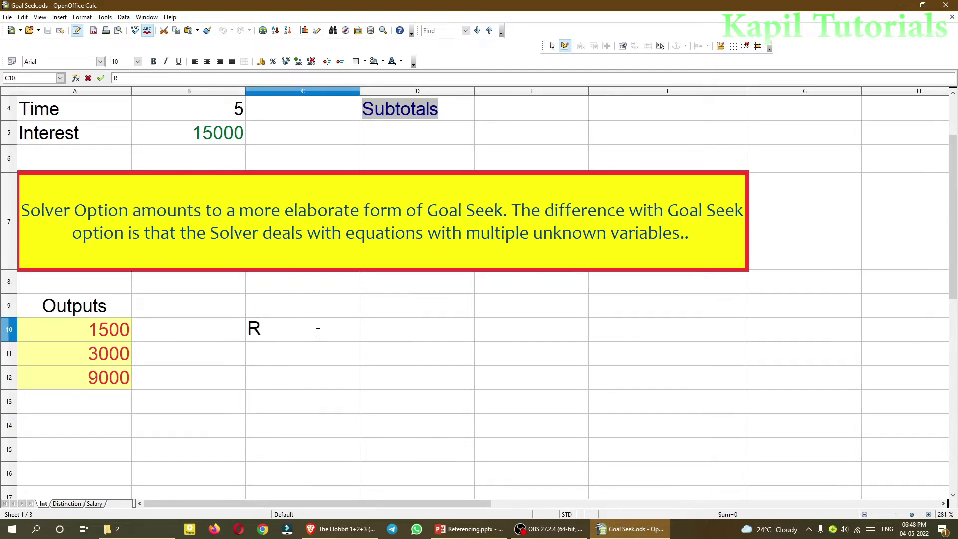
{"action": "type", "text": "elative Hyperlink"}
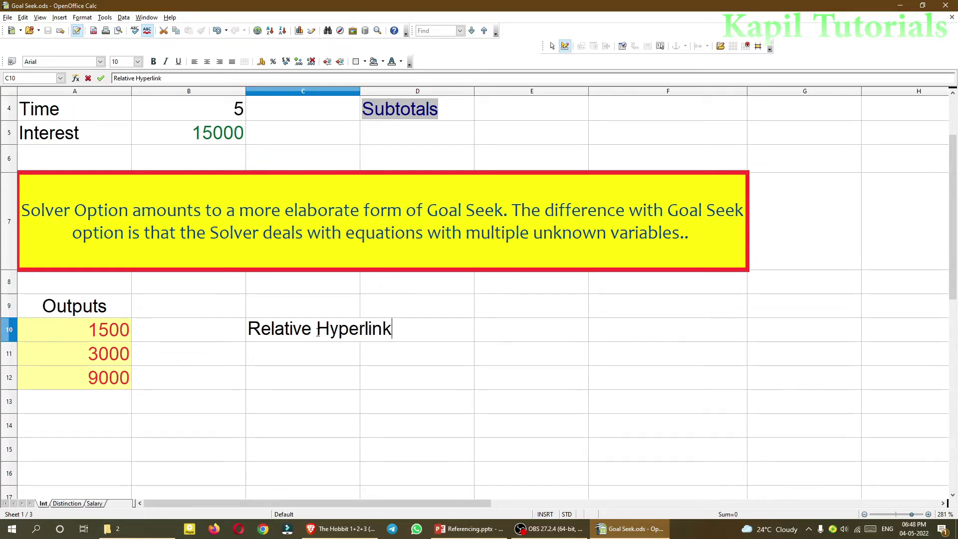
{"action": "key", "text": "Return"}
{"action": "type", "text": "A"}
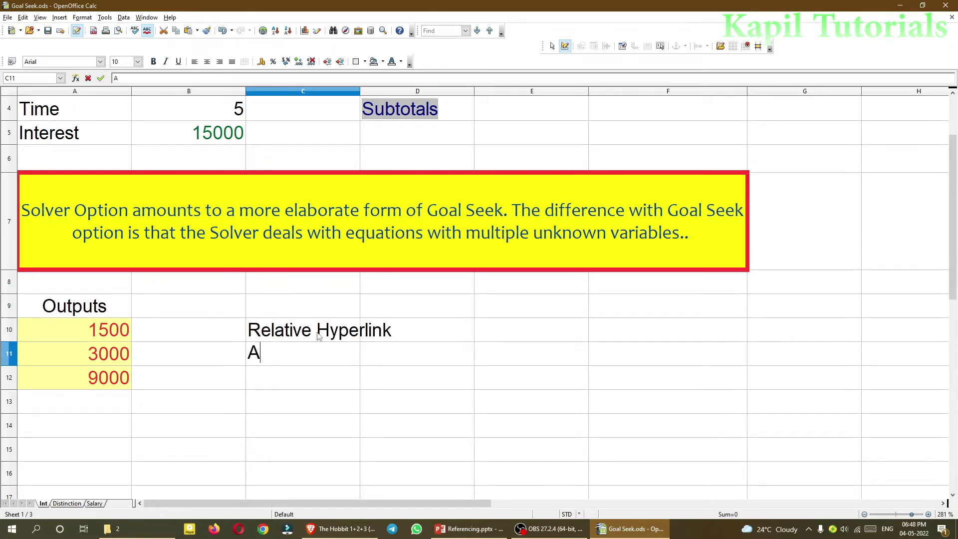
{"action": "type", "text": "bsolute Hyperlink"}
{"action": "key", "text": "Return"}
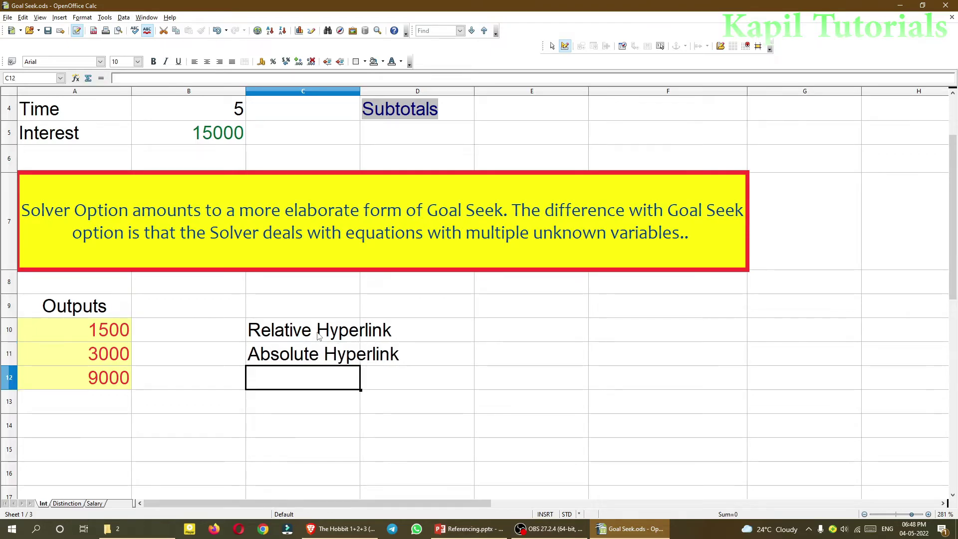
{"action": "left_click", "coordinate": [295, 337]}
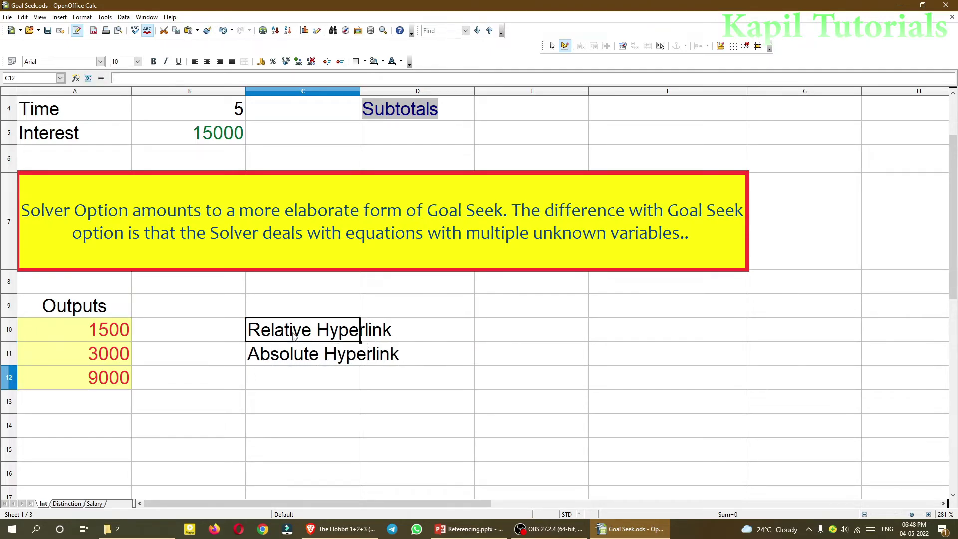
{"action": "left_click_drag", "start_coordinate": [360, 90], "coordinate": [409, 89]}
Step: Select cell D10, check the files in folder 2 and the Hyperlinks slide in PowerPoint, and return to the Goal Seek spreadsheet
{"action": "left_click", "coordinate": [454, 333]}
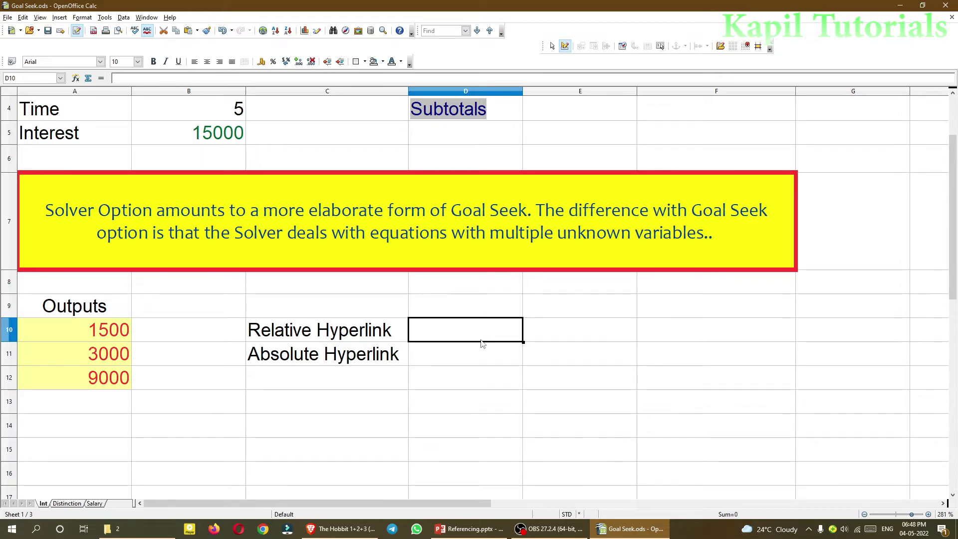
{"action": "left_click", "coordinate": [140, 529]}
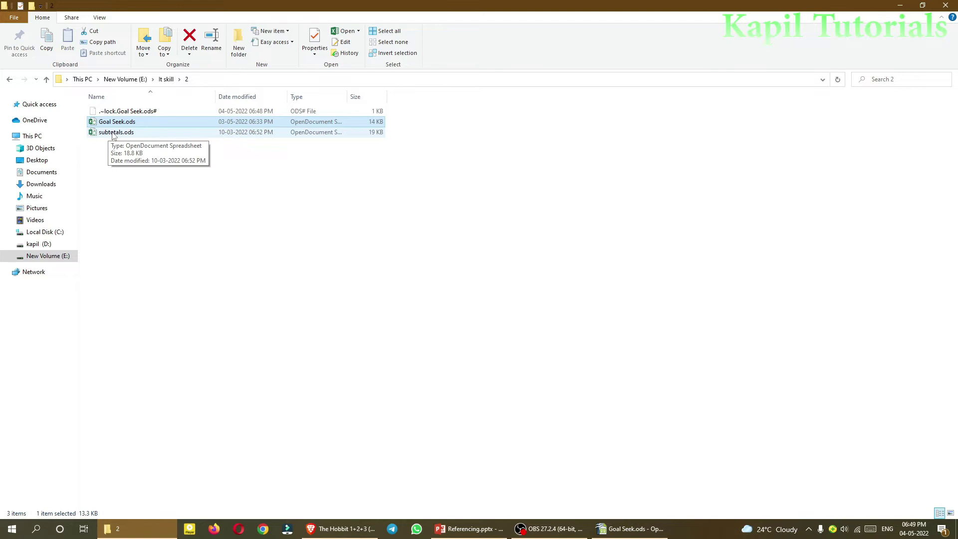
{"action": "left_click", "coordinate": [454, 534]}
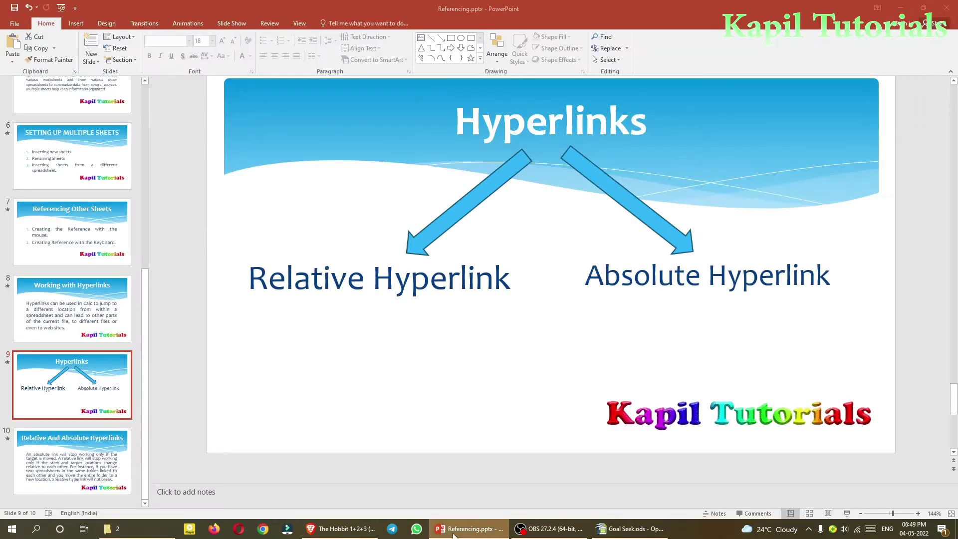
{"action": "left_click", "coordinate": [628, 529]}
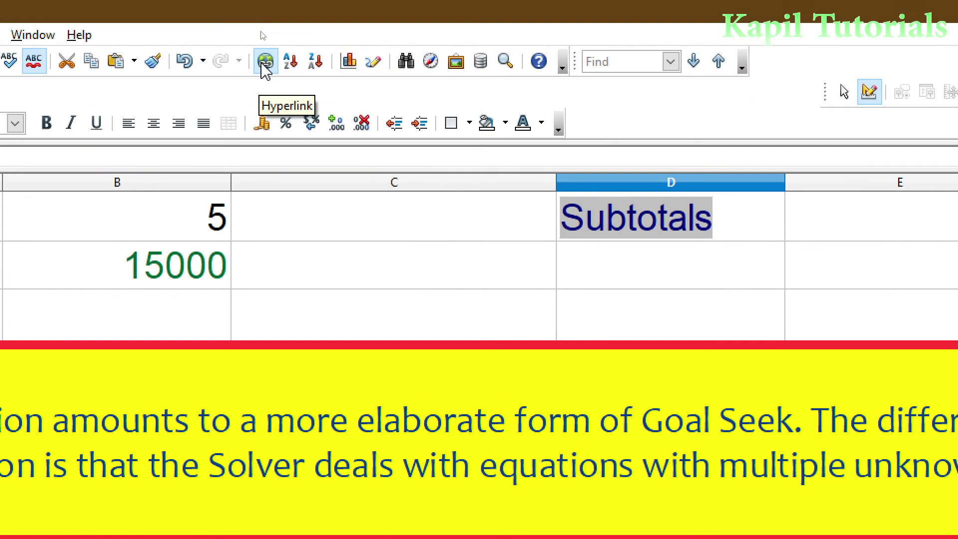
Step: Start a document hyperlink for cell D10 and set its path to E:\It skill\2\subtotals.ods
{"action": "left_click", "coordinate": [263, 31]}
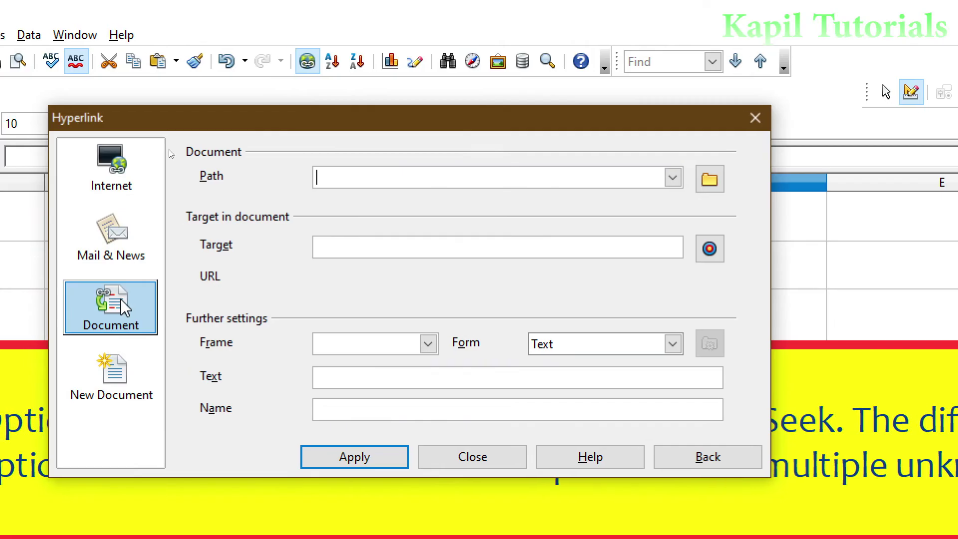
{"action": "left_click", "coordinate": [713, 180]}
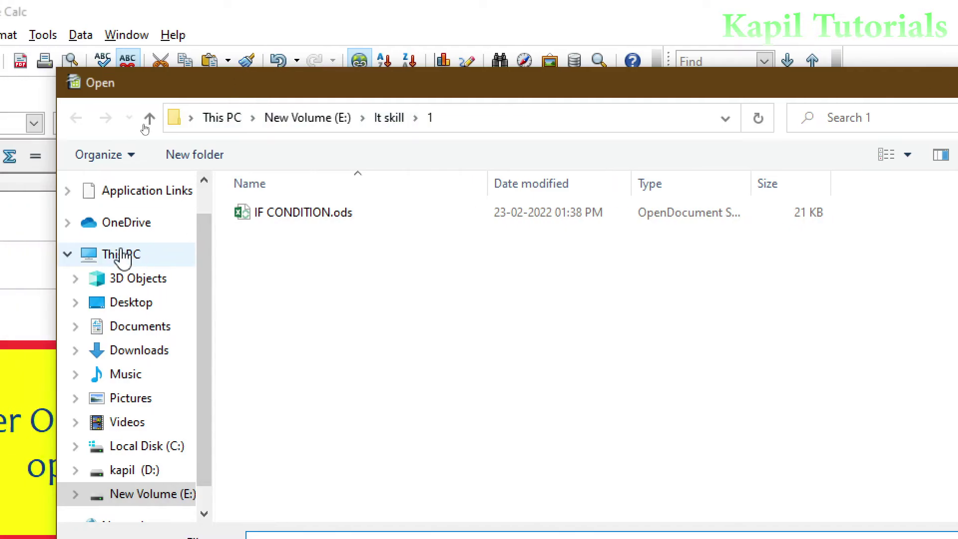
{"action": "left_click", "coordinate": [123, 256]}
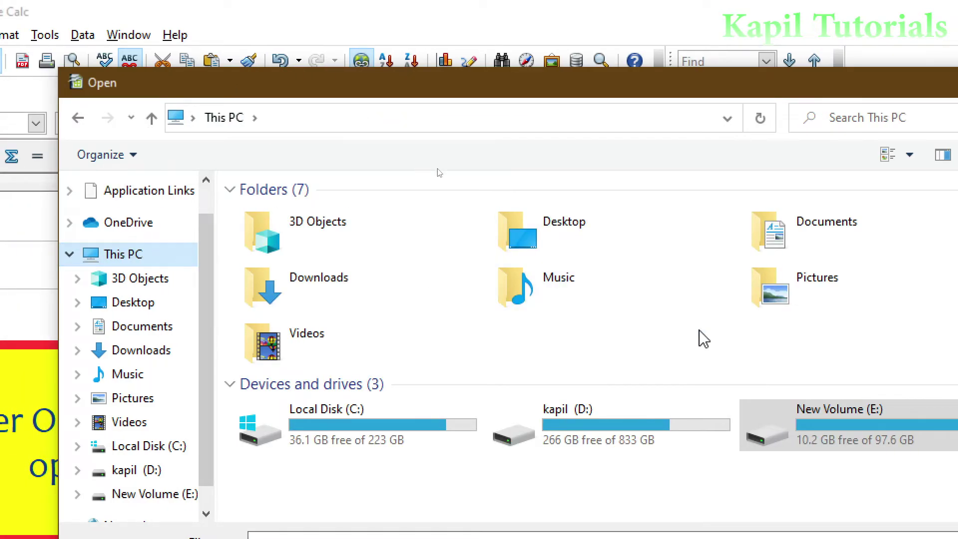
{"action": "double_click", "coordinate": [839, 443]}
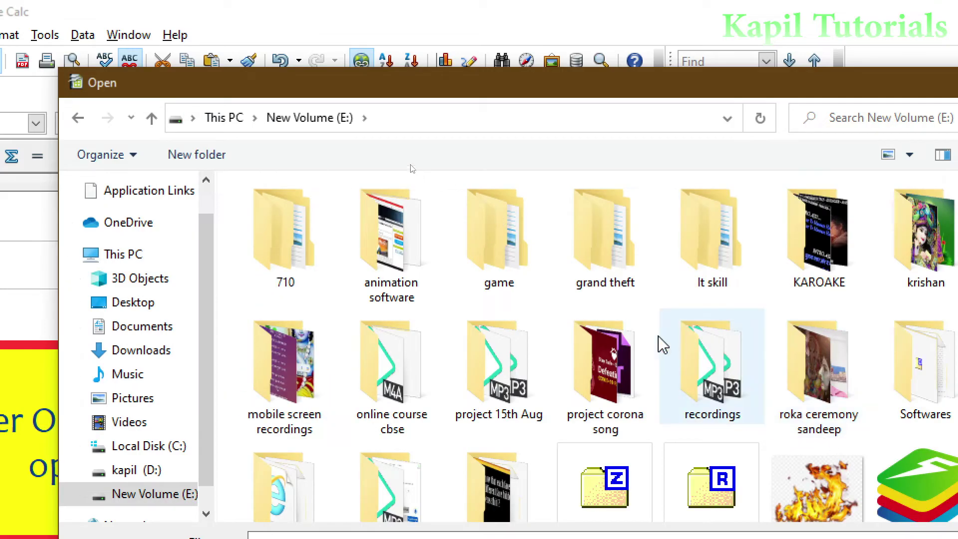
{"action": "left_click", "coordinate": [714, 259]}
{"action": "double_click", "coordinate": [715, 259]}
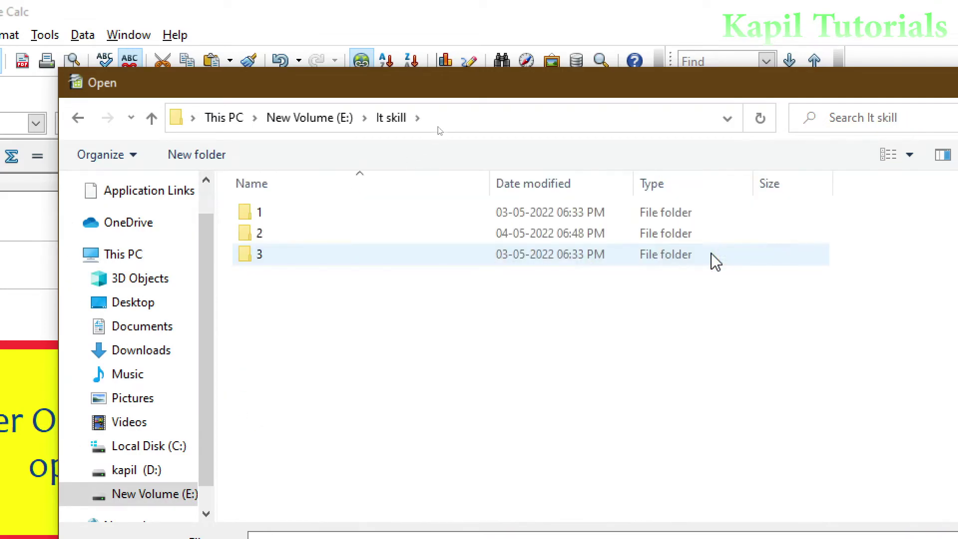
{"action": "double_click", "coordinate": [263, 238]}
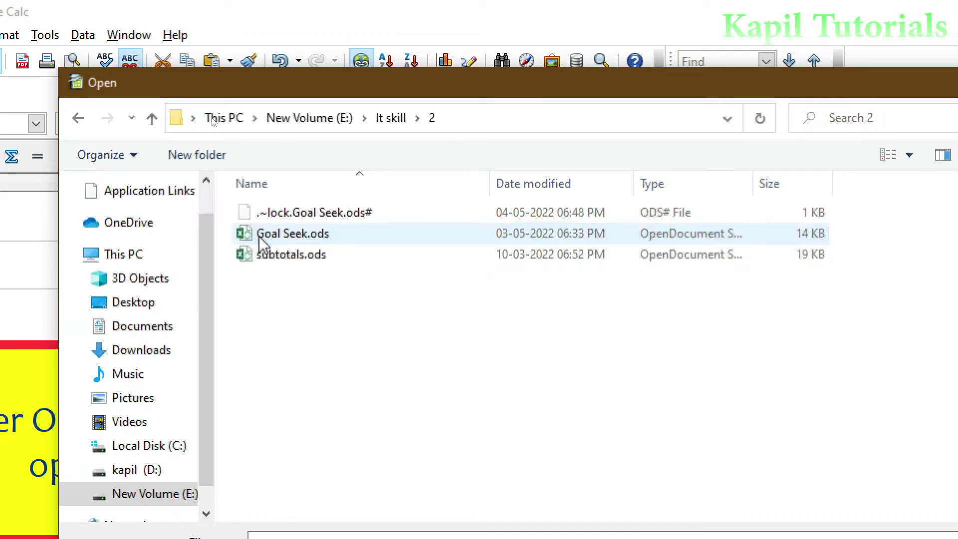
{"action": "left_click", "coordinate": [280, 257]}
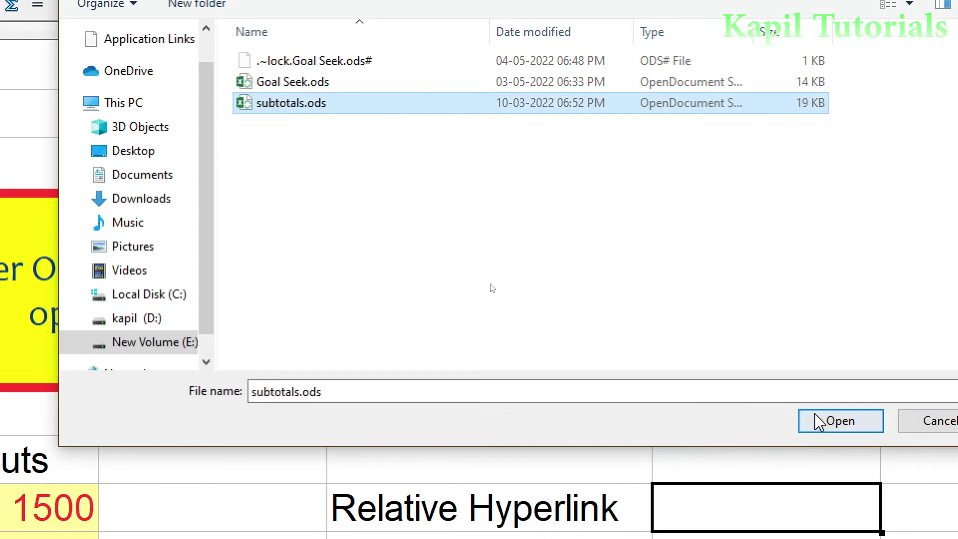
{"action": "left_click", "coordinate": [841, 422]}
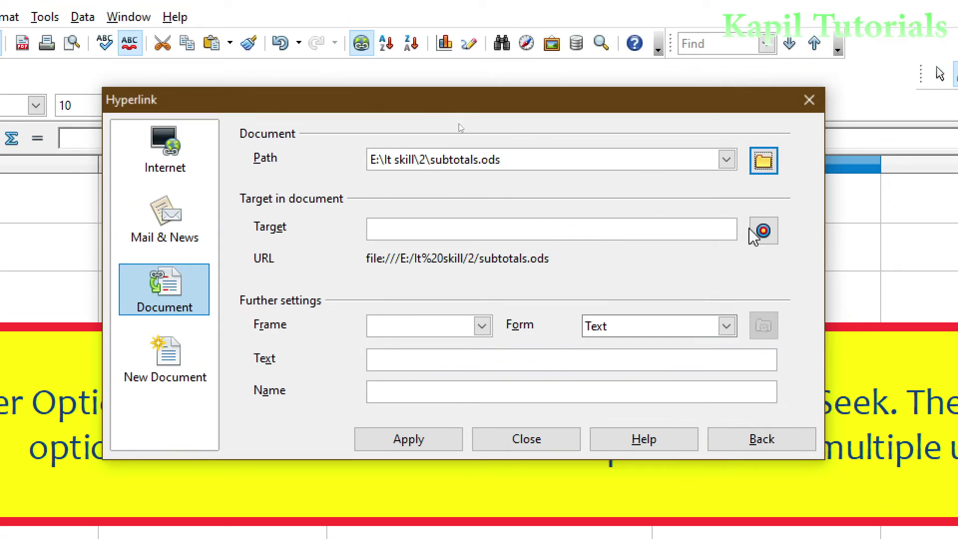
Step: Set the hyperlink's target in subtotals.ods to Sheet1
{"action": "left_click", "coordinate": [765, 233]}
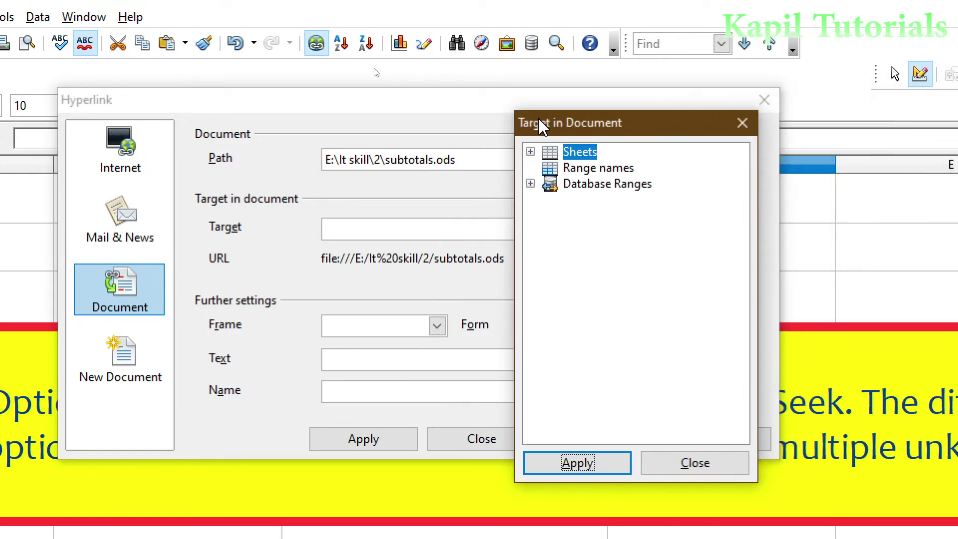
{"action": "left_click", "coordinate": [530, 151]}
{"action": "left_click", "coordinate": [595, 170]}
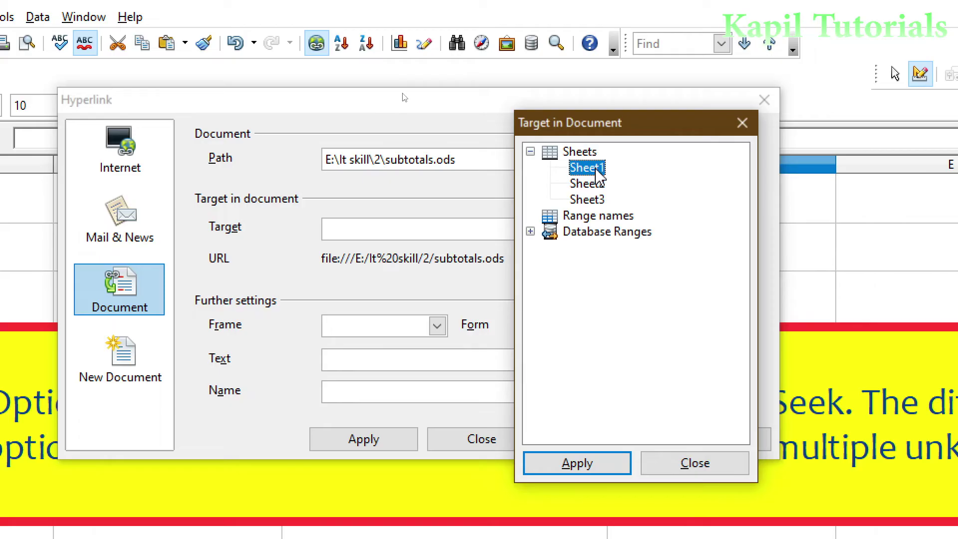
{"action": "left_click", "coordinate": [569, 462]}
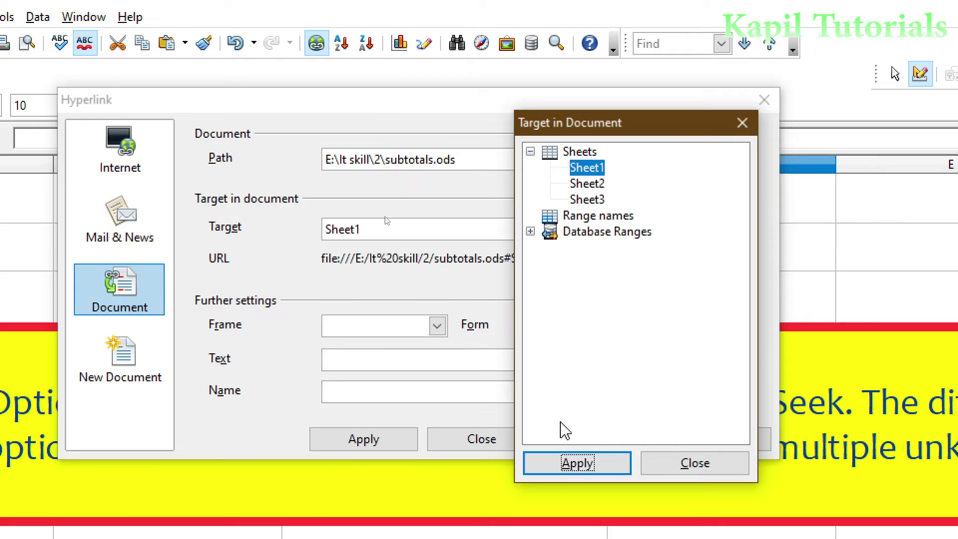
{"action": "left_click", "coordinate": [684, 461]}
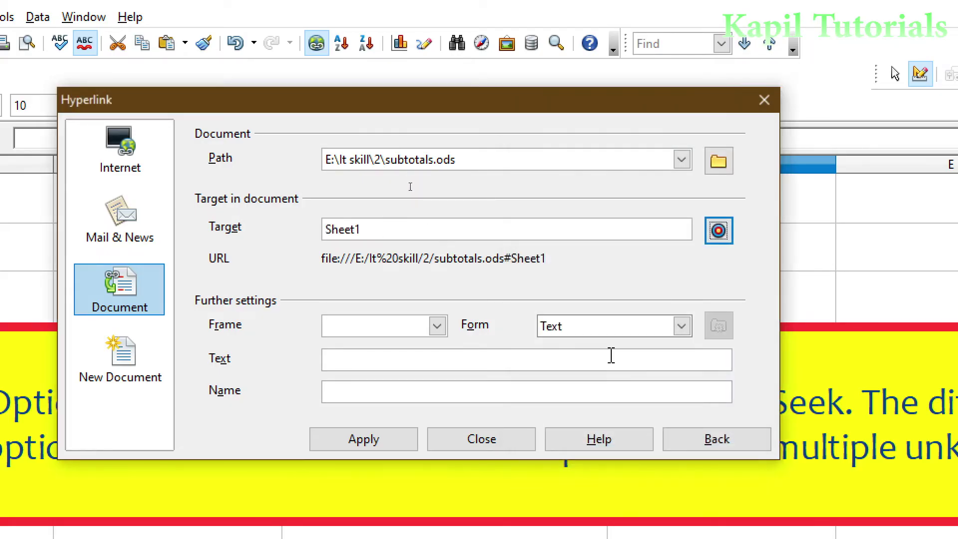
Step: Set the hyperlink's display text to "Subtotals" and apply the link to cell D10
{"action": "left_click", "coordinate": [350, 364]}
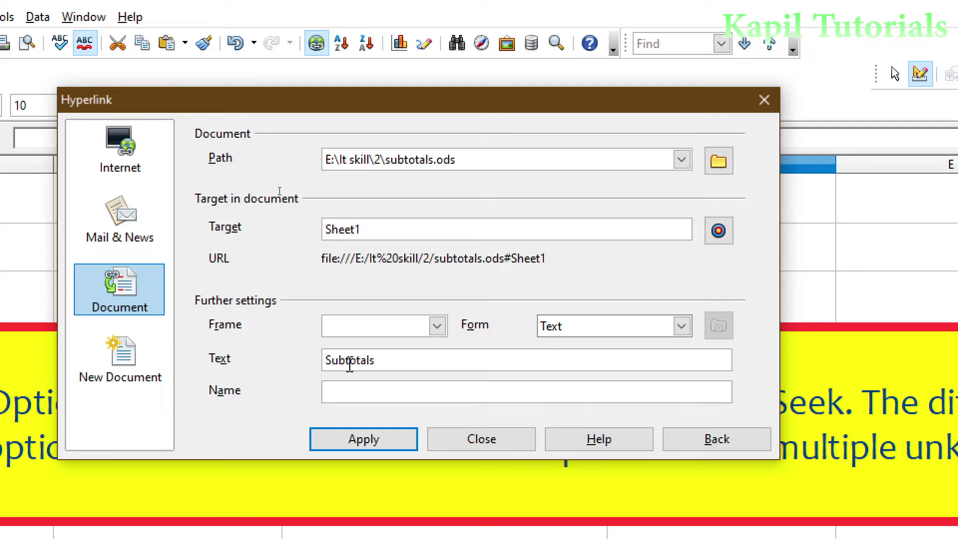
{"action": "left_click", "coordinate": [360, 441]}
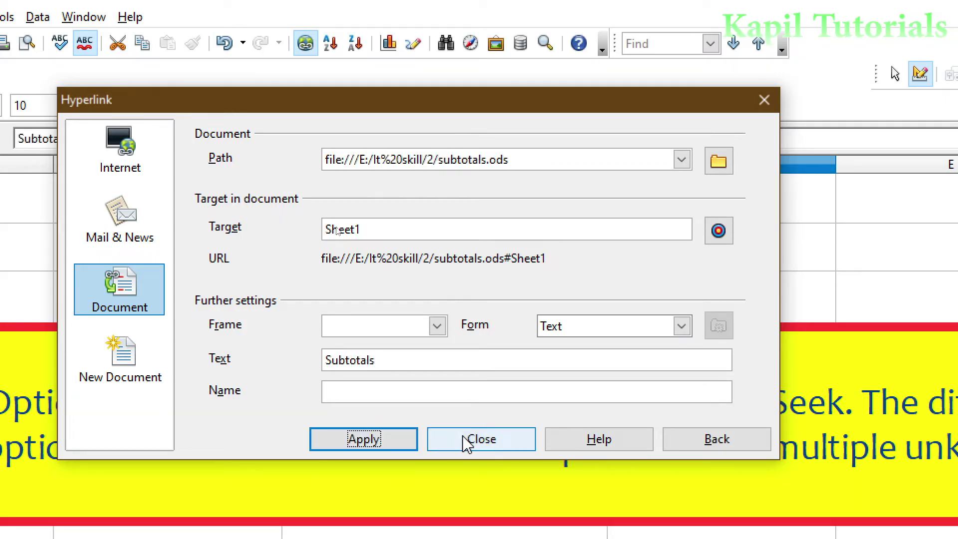
{"action": "left_click", "coordinate": [467, 441]}
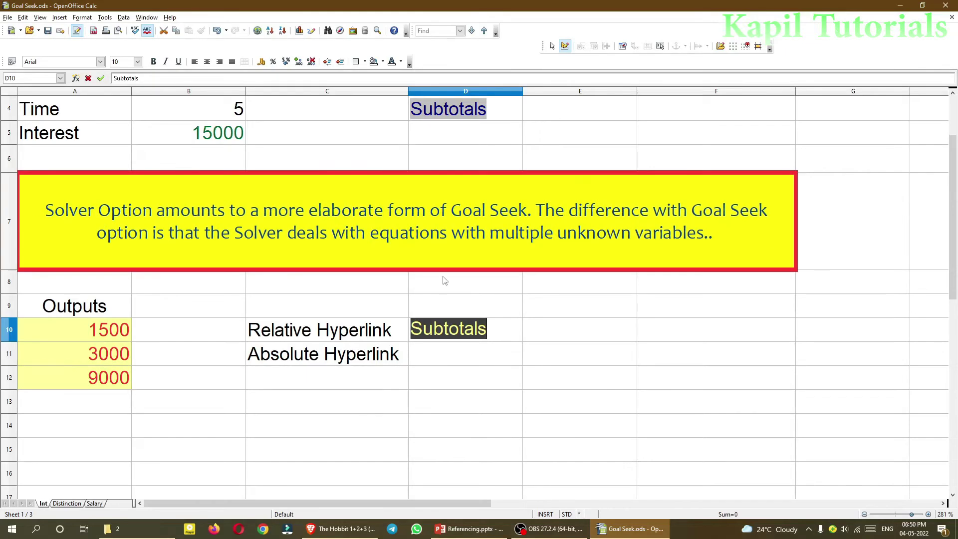
Step: Finish editing cell D10 and follow its Subtotals link to test it
{"action": "left_click", "coordinate": [475, 378]}
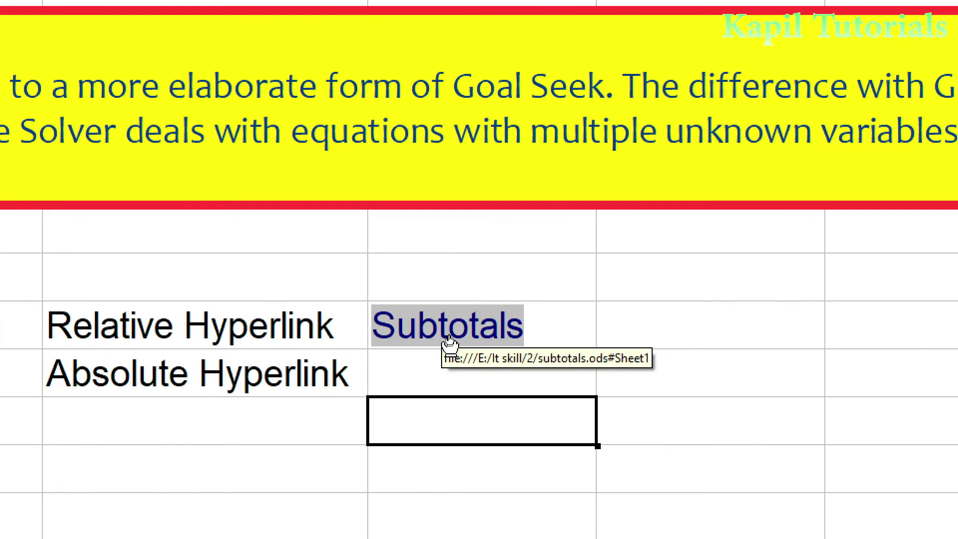
{"action": "left_click", "coordinate": [438, 334]}
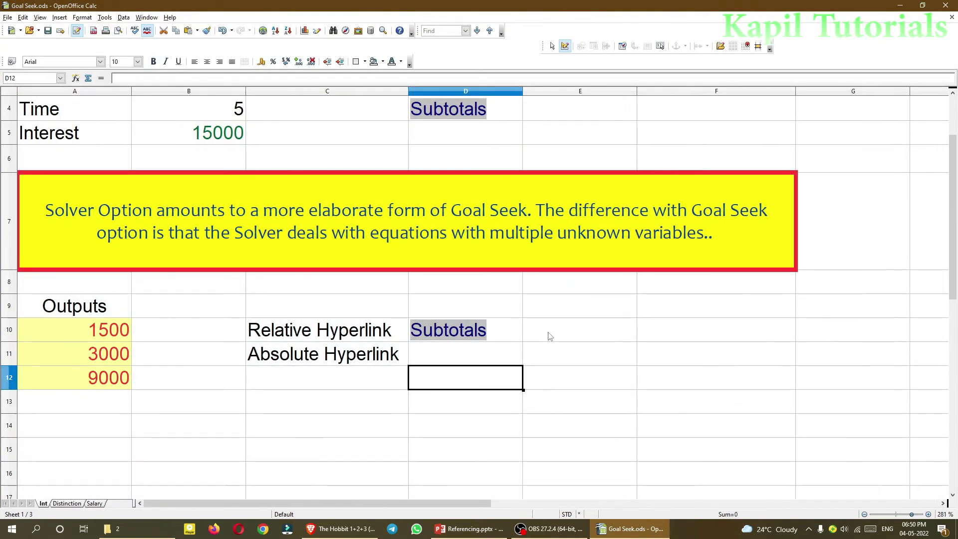
Step: Select cell D11, and examine the contents of folders 1 and 2 under E:\It skill in File Explorer
{"action": "left_click", "coordinate": [447, 358]}
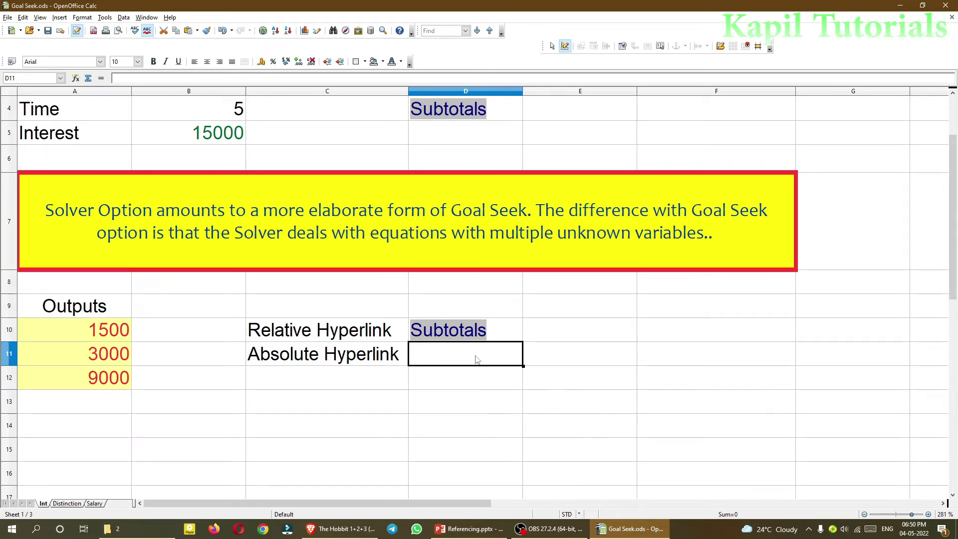
{"action": "left_click", "coordinate": [125, 529]}
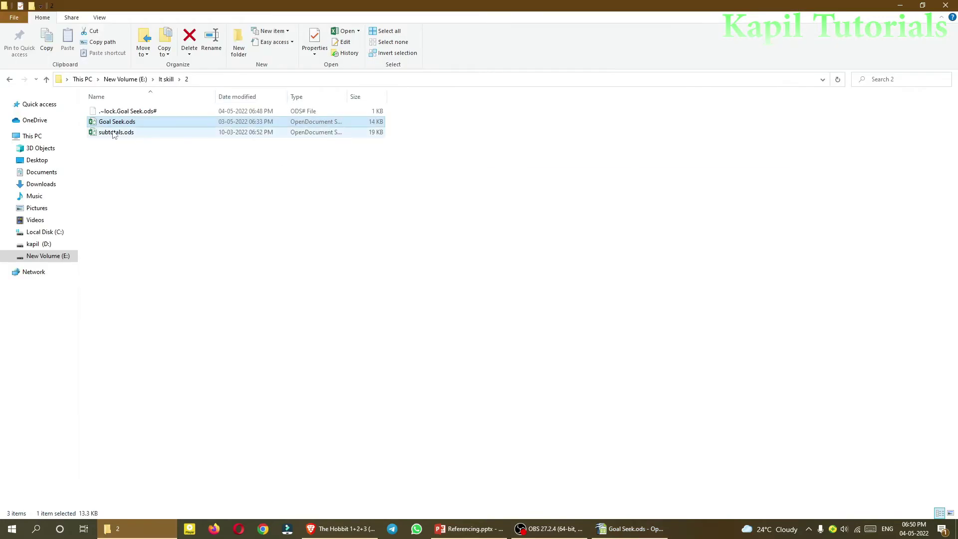
{"action": "left_click", "coordinate": [167, 79]}
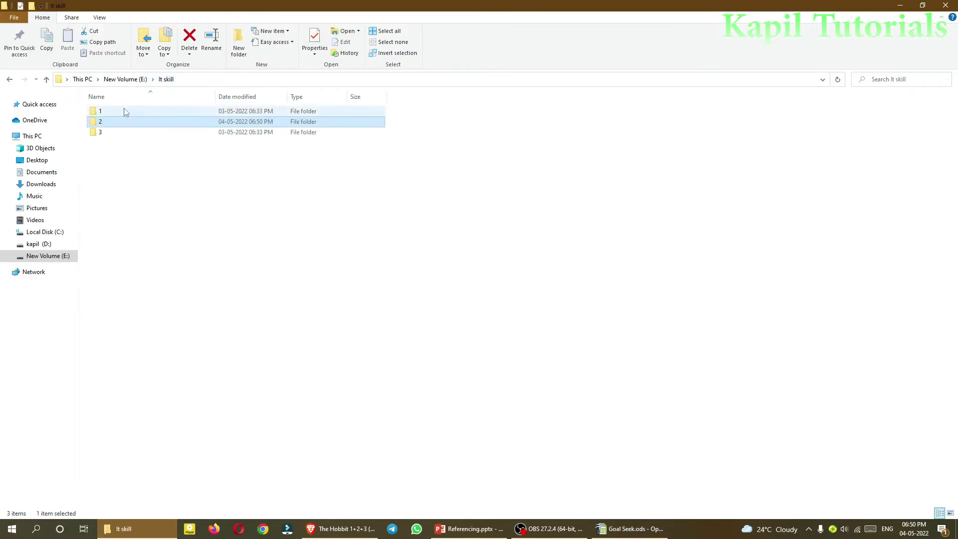
{"action": "double_click", "coordinate": [110, 124]}
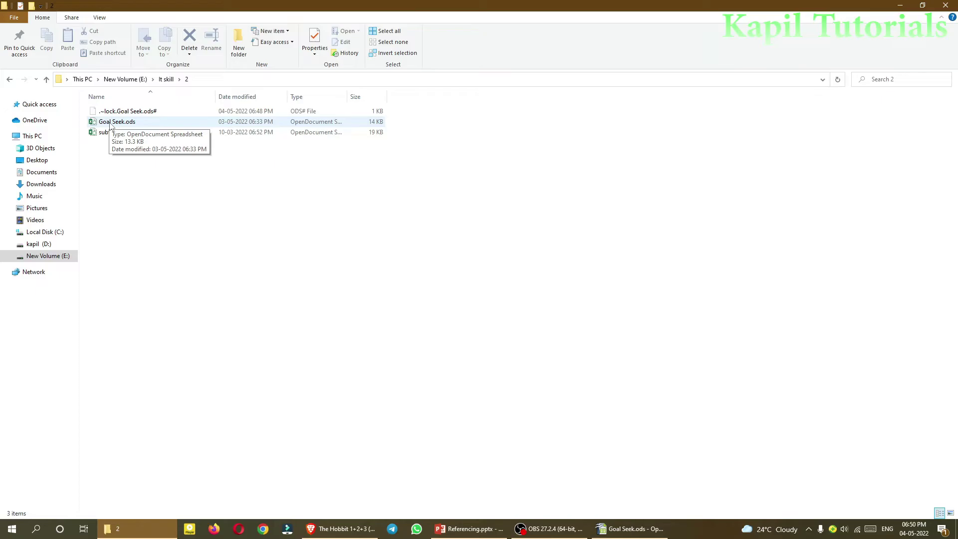
{"action": "left_click", "coordinate": [167, 79]}
{"action": "left_click", "coordinate": [106, 112]}
{"action": "double_click", "coordinate": [106, 112]}
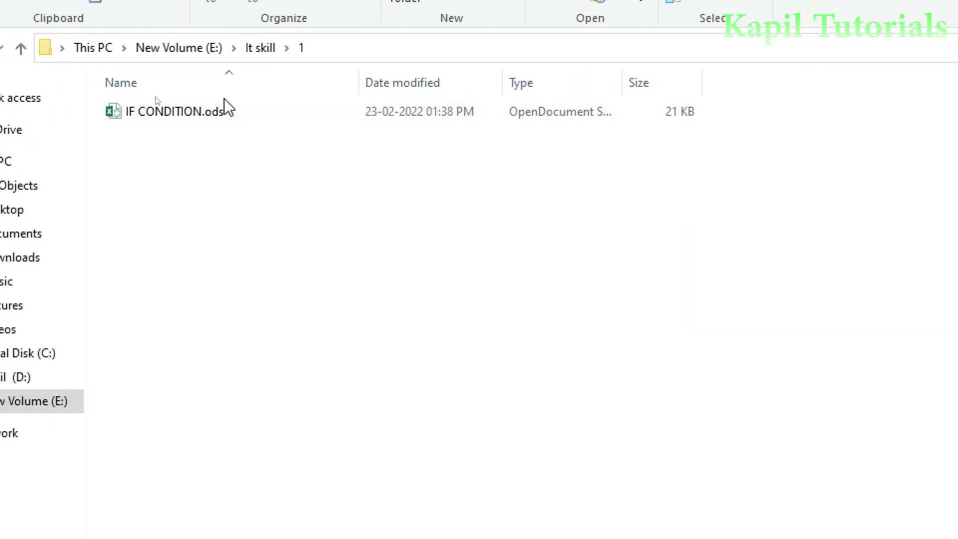
{"action": "left_click", "coordinate": [259, 50]}
{"action": "double_click", "coordinate": [124, 132]}
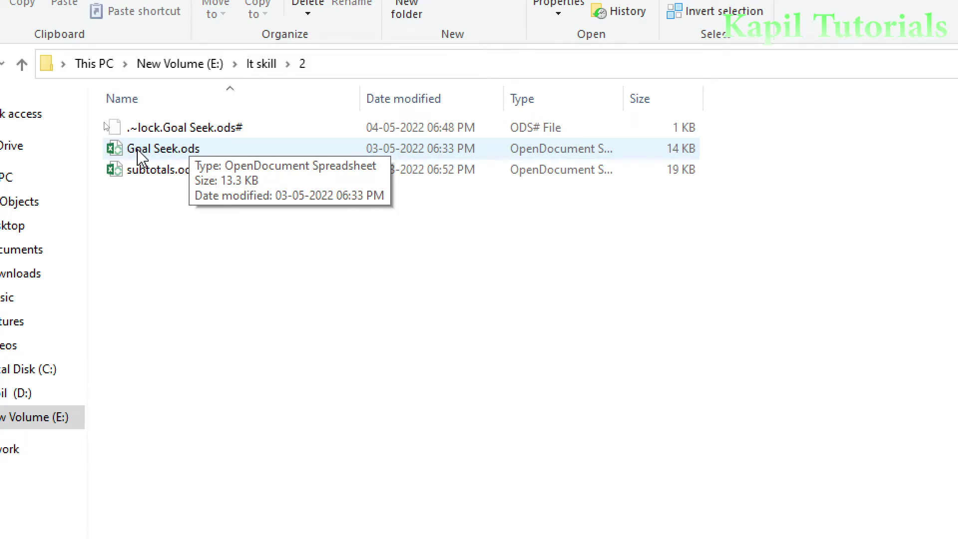
{"action": "double_click", "coordinate": [144, 156]}
{"action": "left_click", "coordinate": [261, 64]}
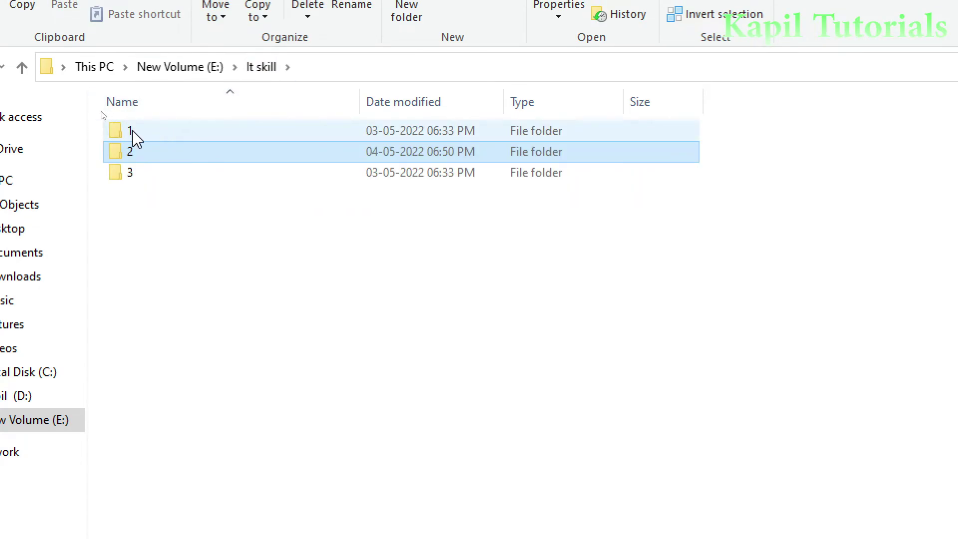
{"action": "double_click", "coordinate": [131, 132]}
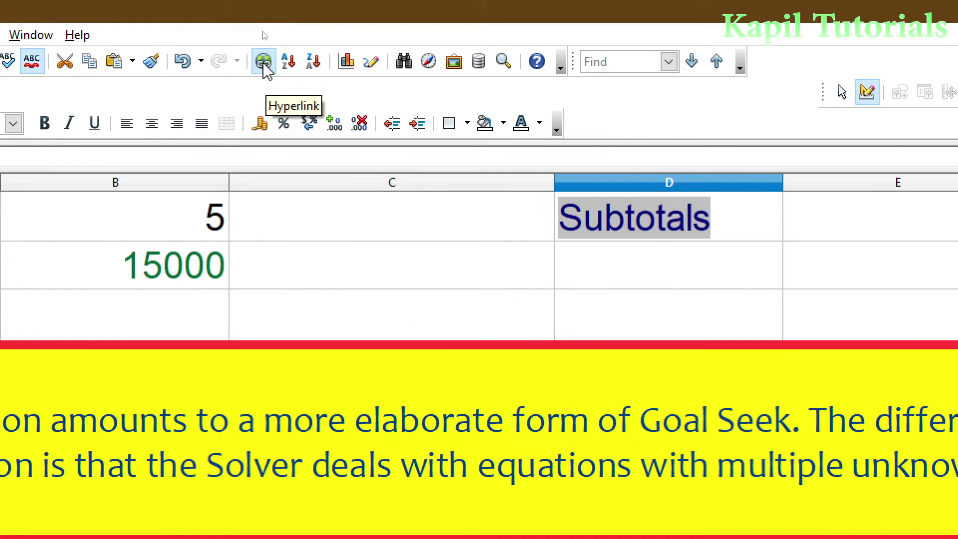
Step: Start a document hyperlink for cell D11 in the Goal Seek spreadsheet and set its path to E:\It skill\1\IF CONDITION.ods
{"action": "left_click", "coordinate": [263, 31]}
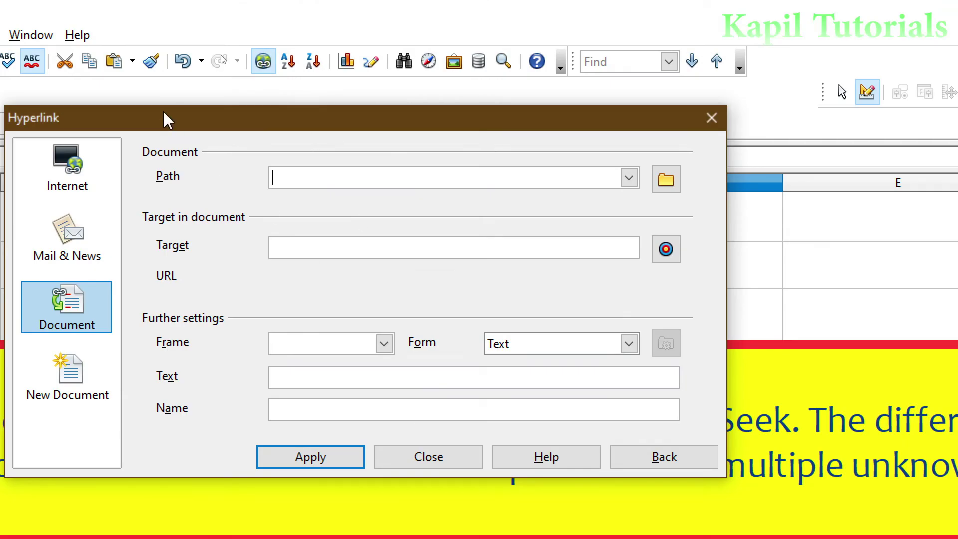
{"action": "left_click_drag", "start_coordinate": [165, 118], "coordinate": [299, 103]}
{"action": "left_click", "coordinate": [800, 165]}
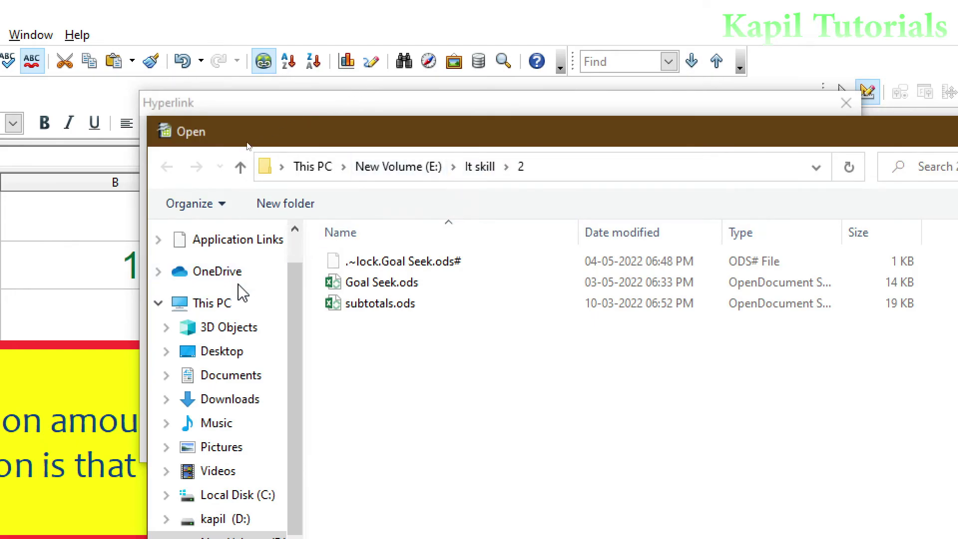
{"action": "left_click", "coordinate": [214, 303]}
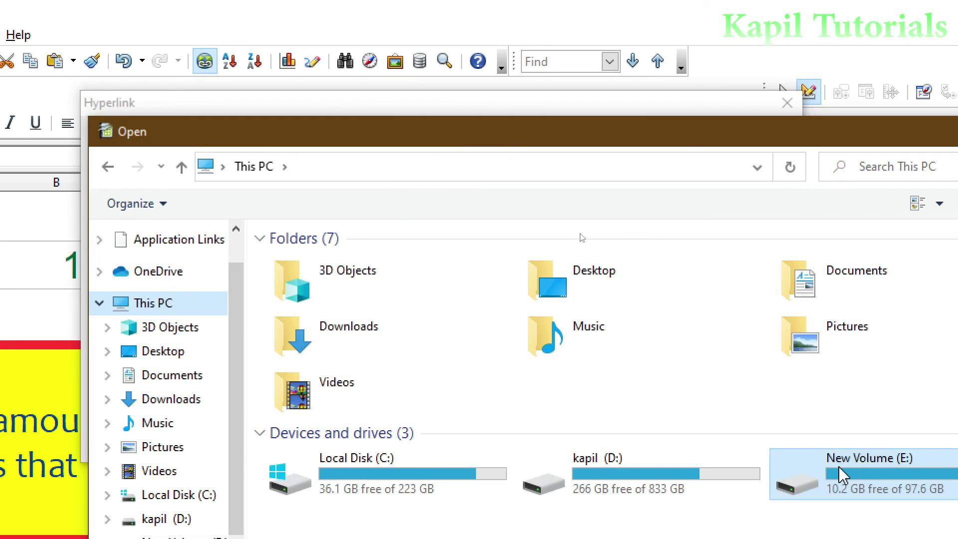
{"action": "double_click", "coordinate": [898, 458]}
{"action": "double_click", "coordinate": [730, 316]}
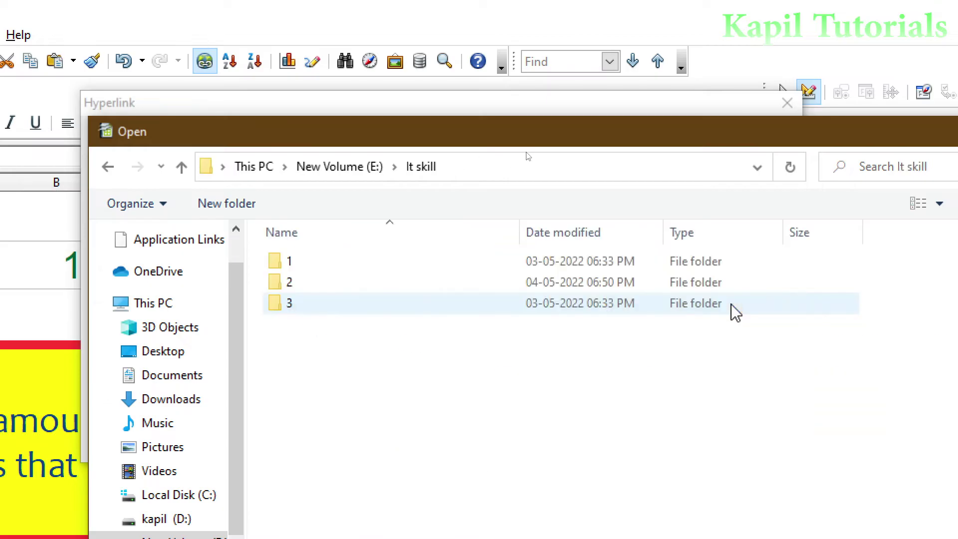
{"action": "double_click", "coordinate": [283, 261]}
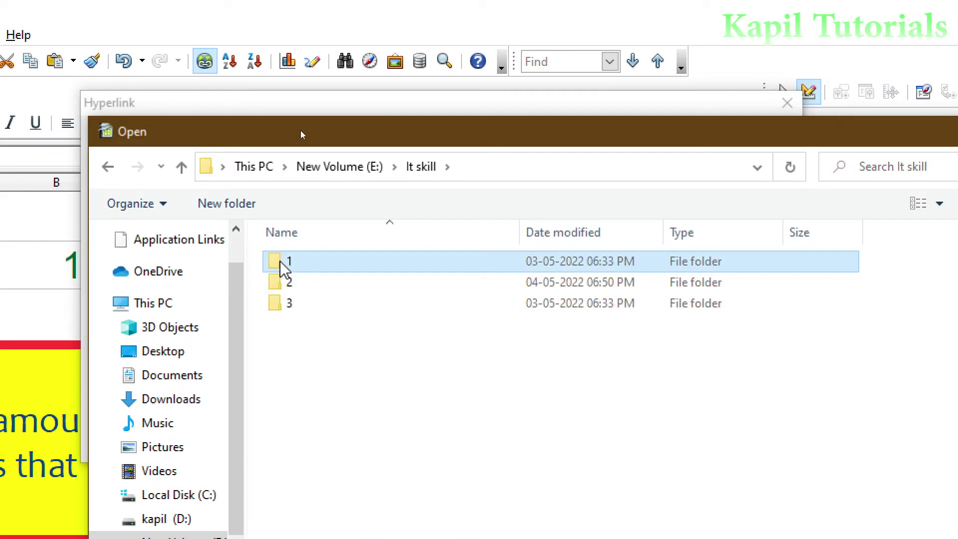
{"action": "left_click", "coordinate": [283, 263]}
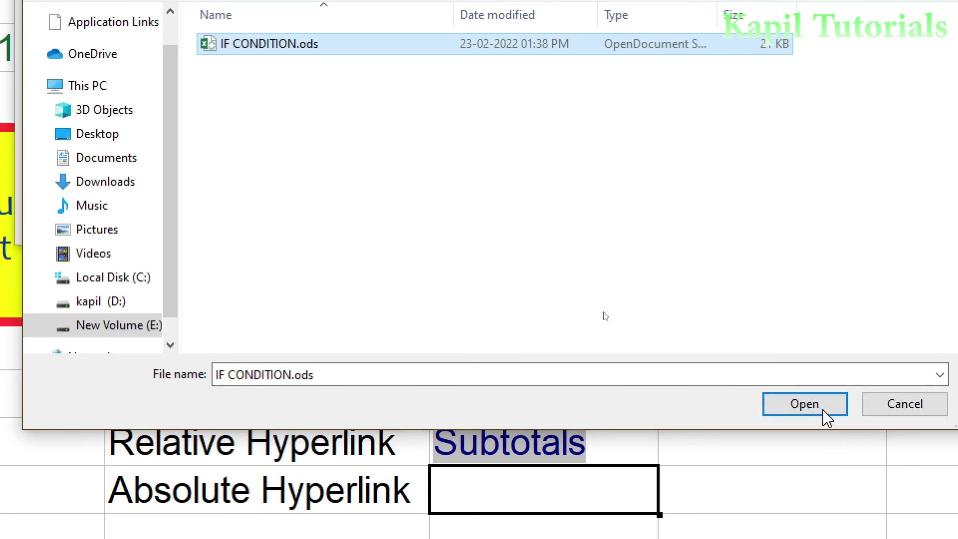
{"action": "left_click", "coordinate": [823, 408]}
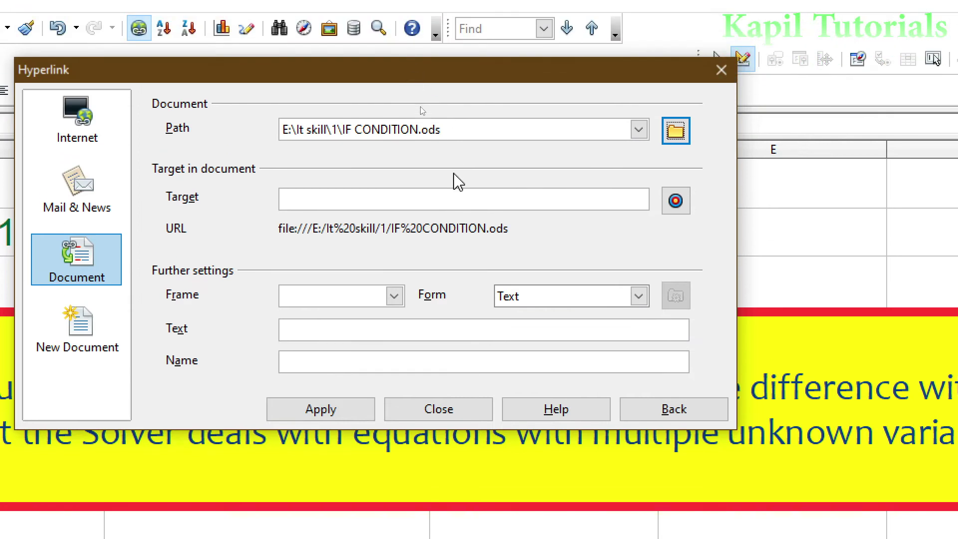
Step: Set the hyperlink's target in IF CONDITION.ods to the Percentage sheet
{"action": "left_click", "coordinate": [676, 200]}
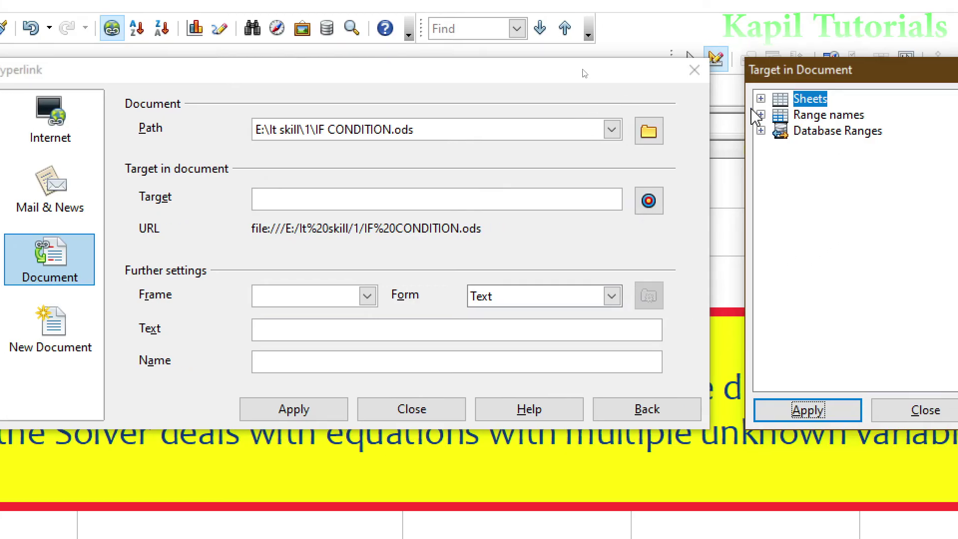
{"action": "left_click", "coordinate": [760, 99]}
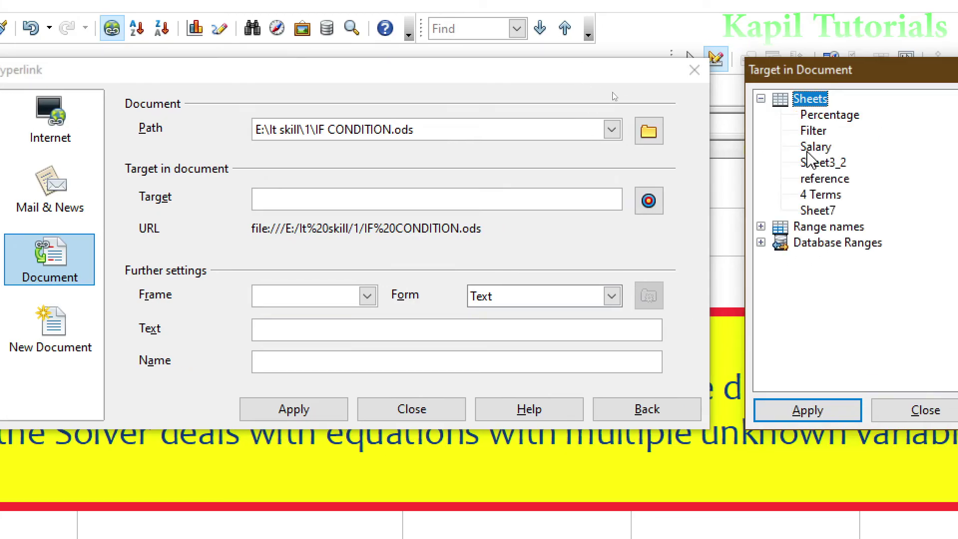
{"action": "left_click", "coordinate": [833, 119]}
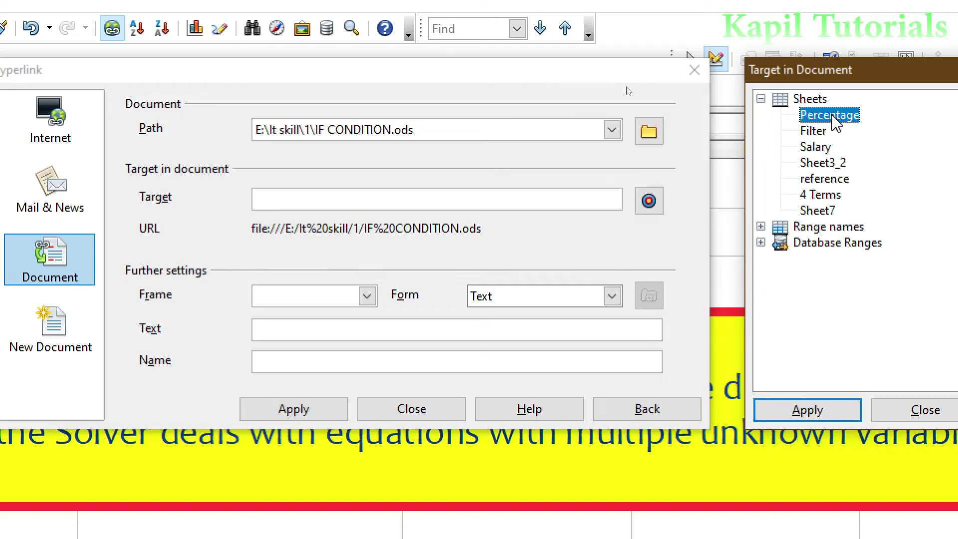
{"action": "left_click", "coordinate": [813, 412]}
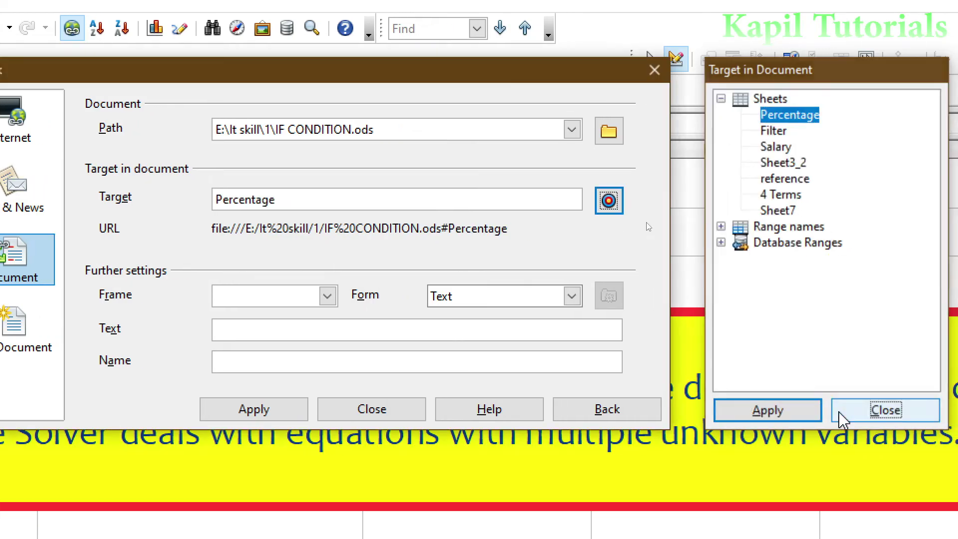
{"action": "left_click", "coordinate": [851, 413]}
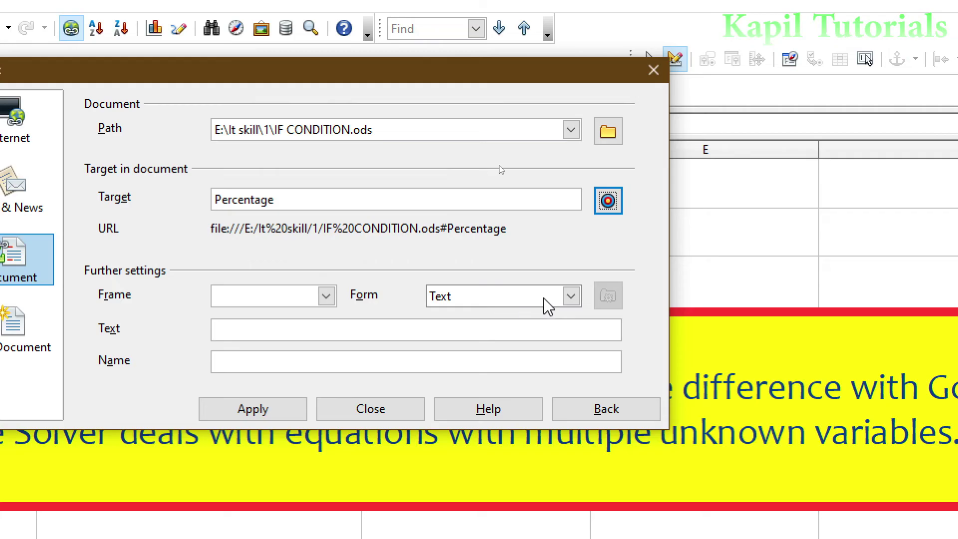
Step: Set the hyperlink's display text to "if condition" and apply the link to cell D11
{"action": "left_click", "coordinate": [264, 336]}
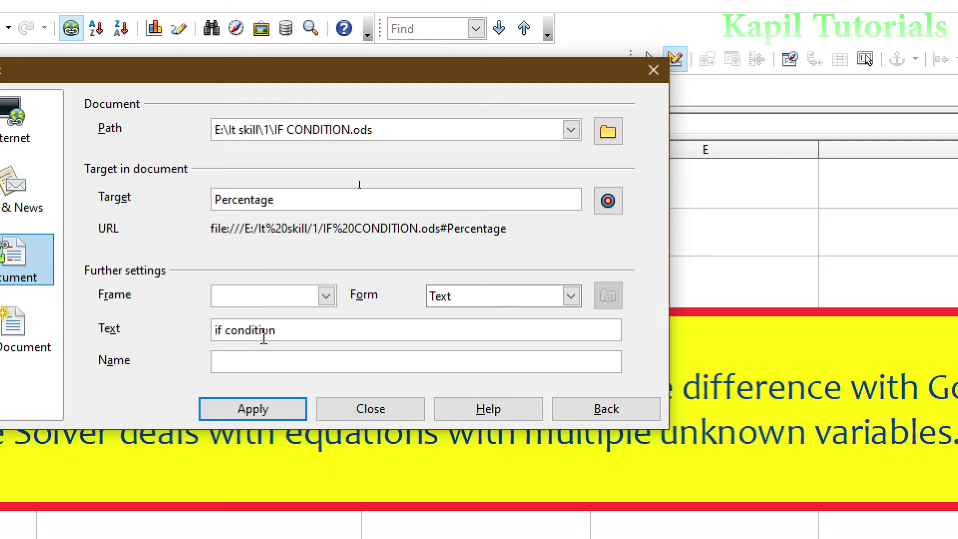
{"action": "left_click", "coordinate": [253, 409]}
{"action": "left_click", "coordinate": [353, 411]}
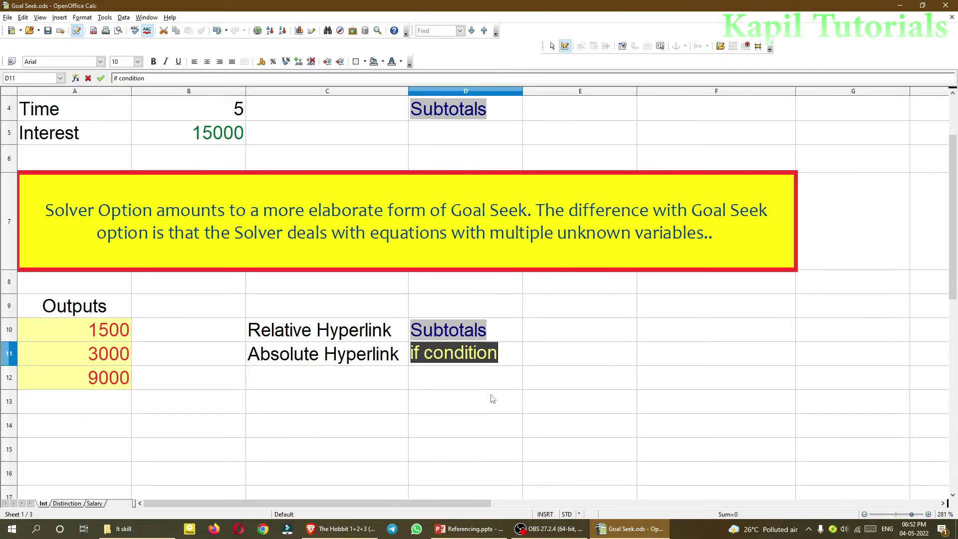
Step: Finish editing cell D11 and follow its "if condition" link to test it
{"action": "left_click", "coordinate": [493, 399]}
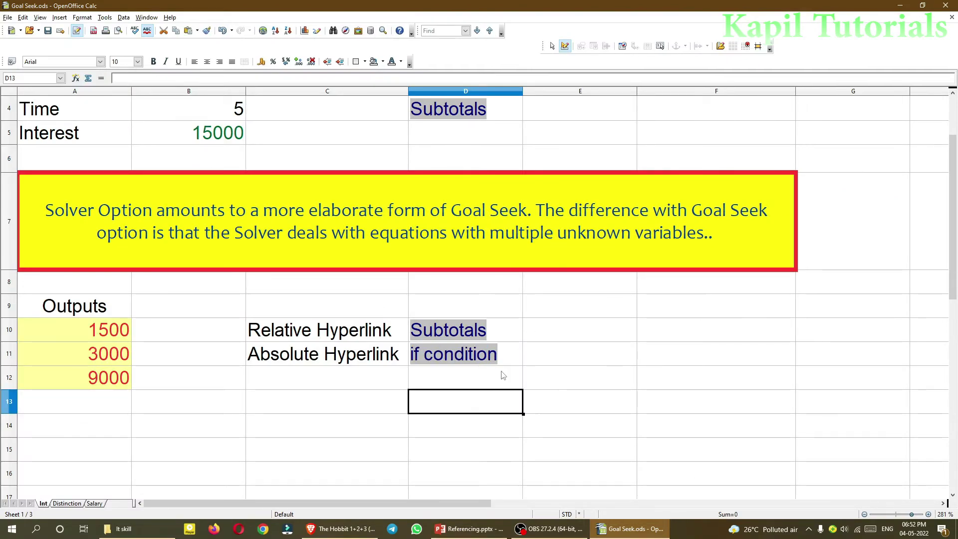
{"action": "mouse_move", "coordinate": [456, 359]}
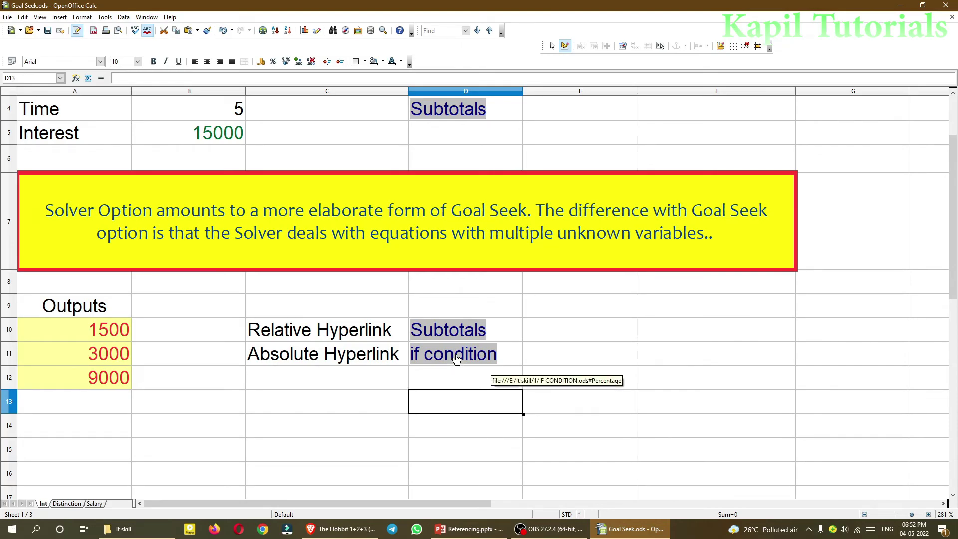
{"action": "left_click", "coordinate": [456, 359]}
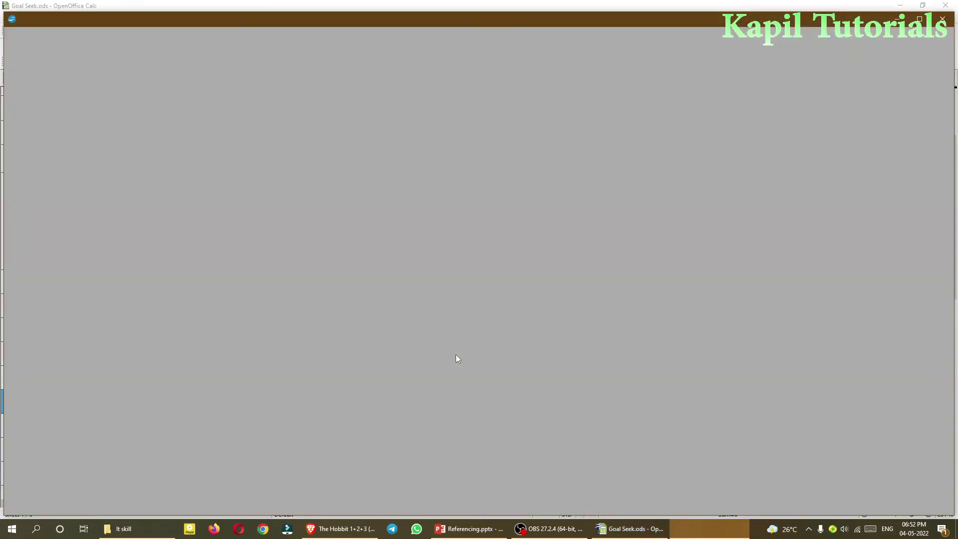
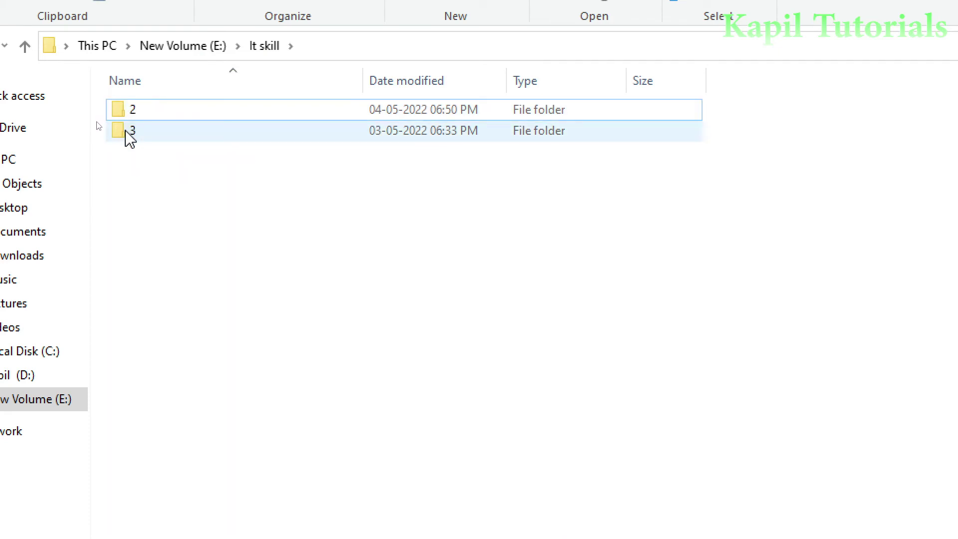
Step: Check the contents of folder 3 in It skill, return to It skill and open folder 2
{"action": "double_click", "coordinate": [126, 131]}
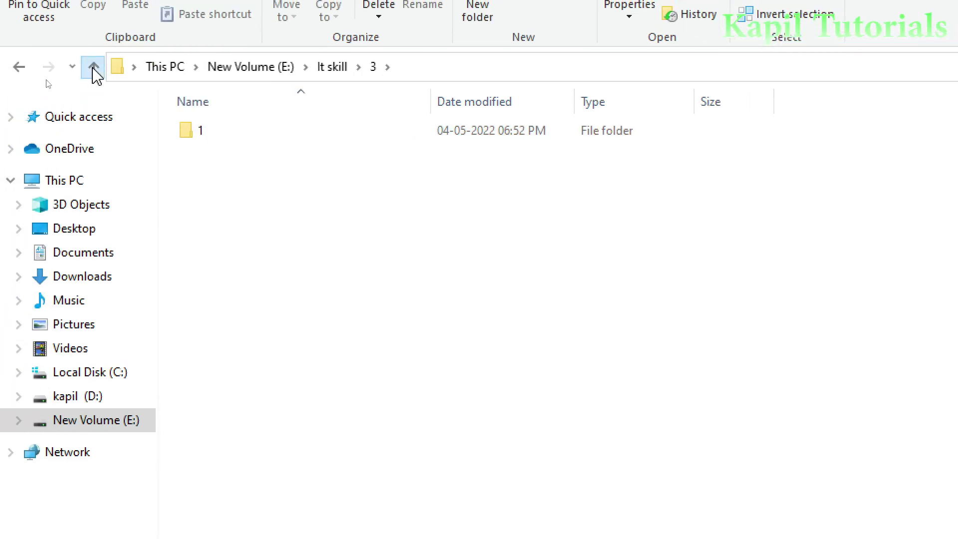
{"action": "left_click", "coordinate": [94, 69]}
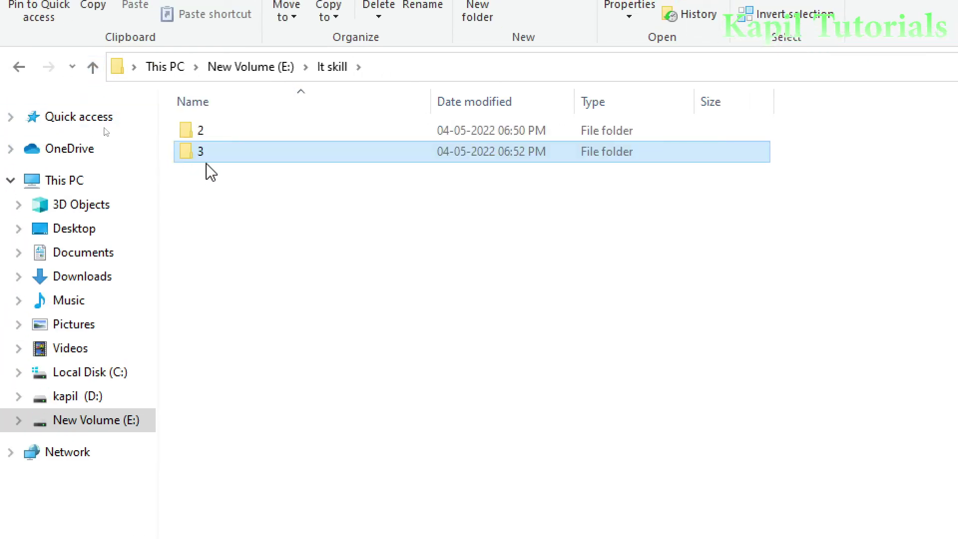
{"action": "double_click", "coordinate": [213, 134]}
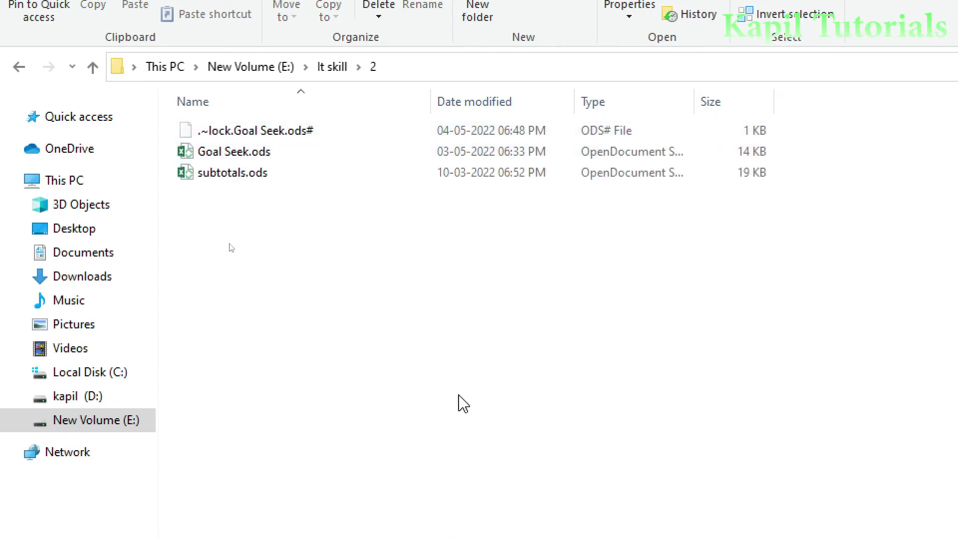
Step: Switch to Goal Seek.ods in OpenOffice Calc, follow the "if condition" link in cell D11 and dismiss the resulting message
{"action": "left_click", "coordinate": [631, 529]}
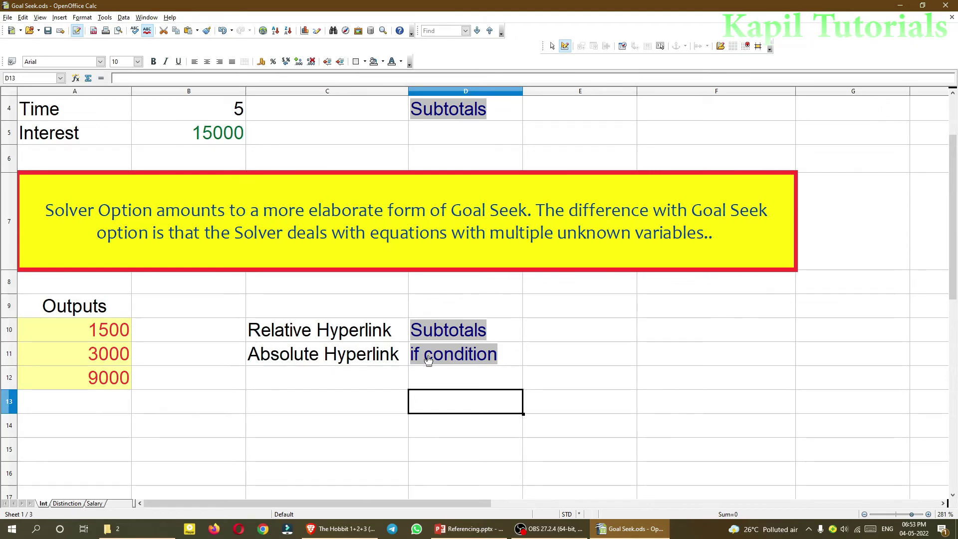
{"action": "mouse_move", "coordinate": [430, 359]}
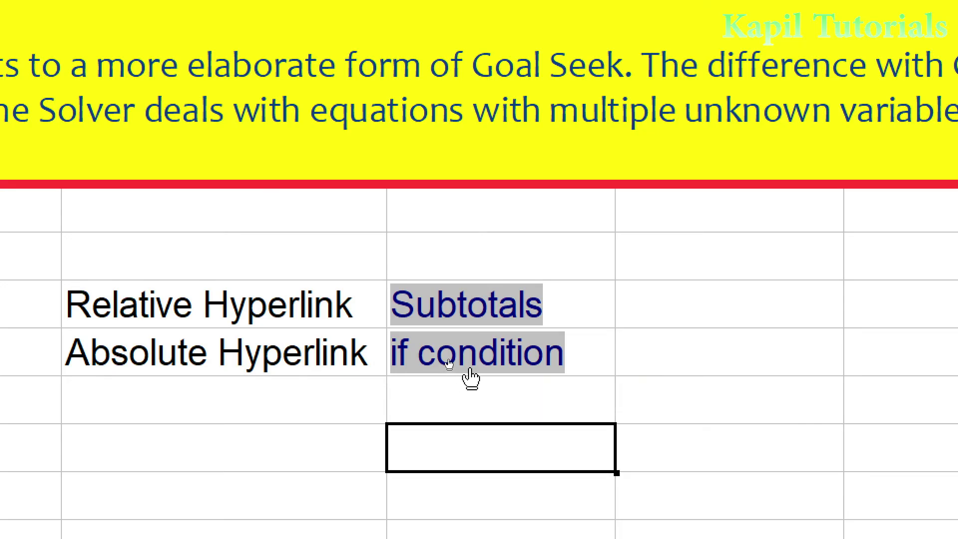
{"action": "mouse_move", "coordinate": [466, 365]}
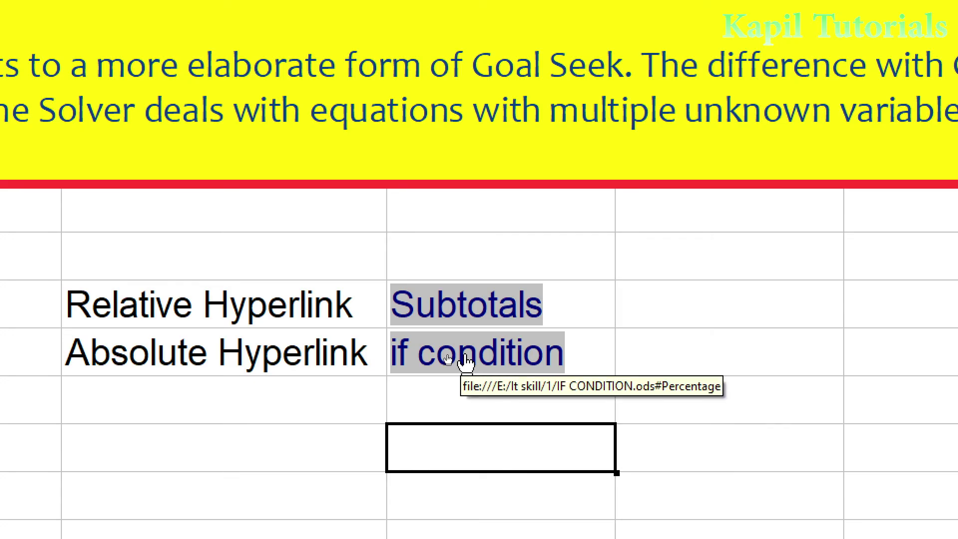
{"action": "left_click", "coordinate": [465, 363]}
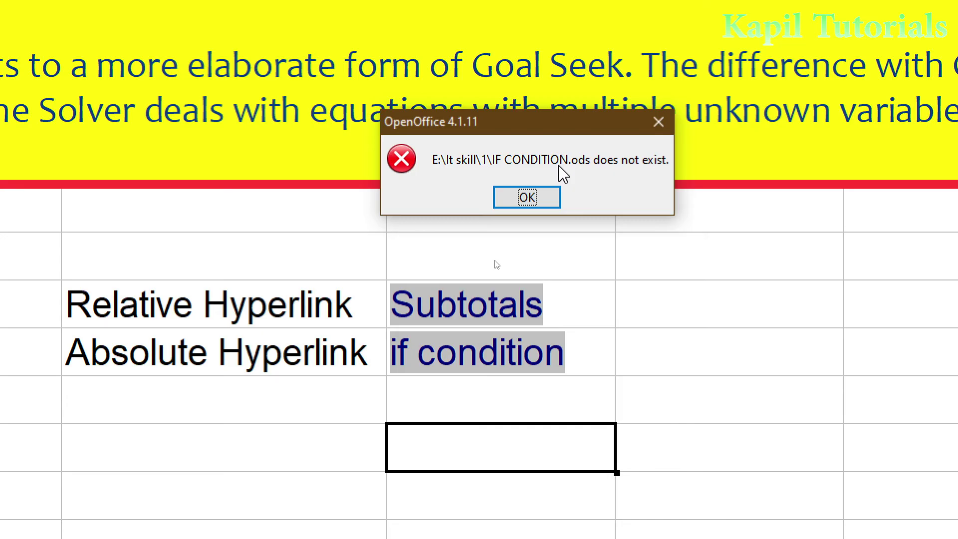
{"action": "left_click", "coordinate": [529, 198]}
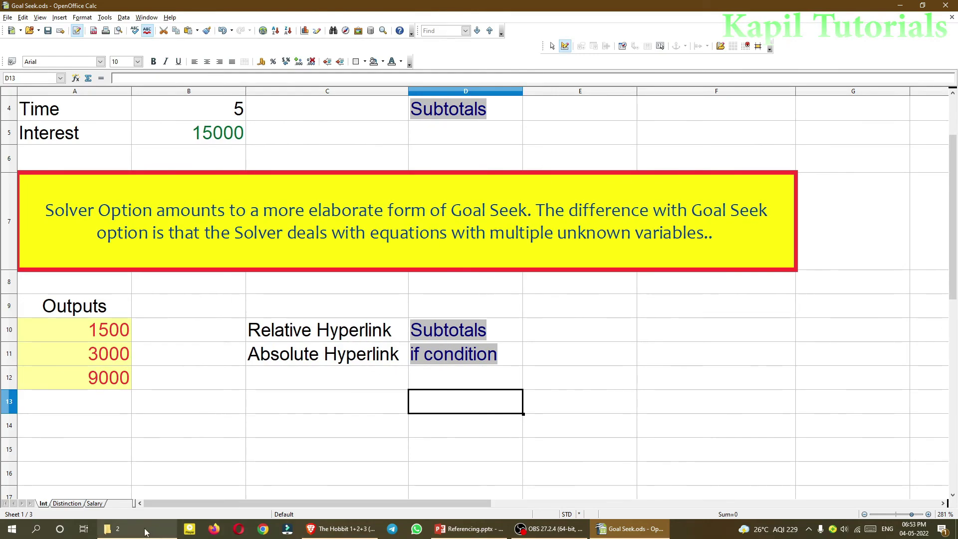
Step: Switch to File Explorer, return to the It skill folder and try to move folder 2 into folder 3
{"action": "left_click", "coordinate": [138, 528]}
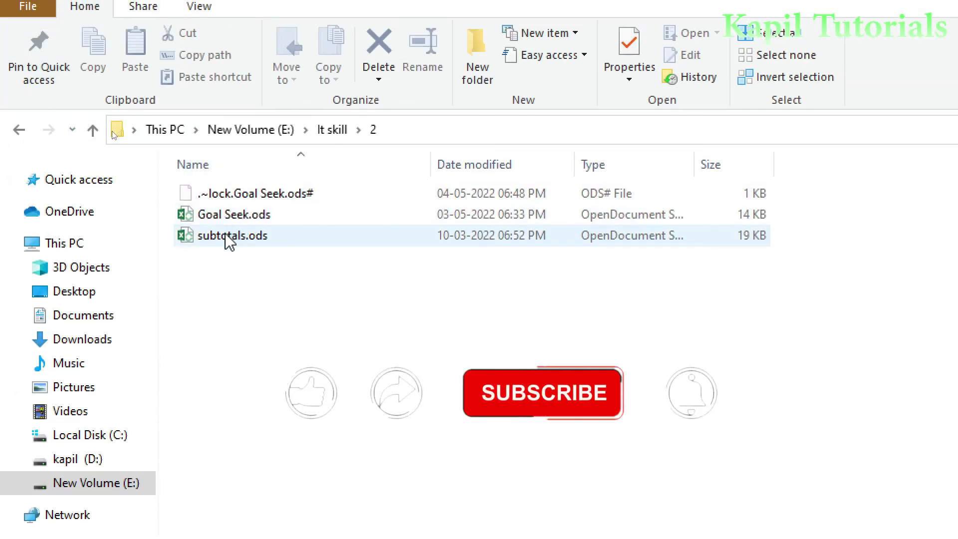
{"action": "left_click", "coordinate": [331, 132]}
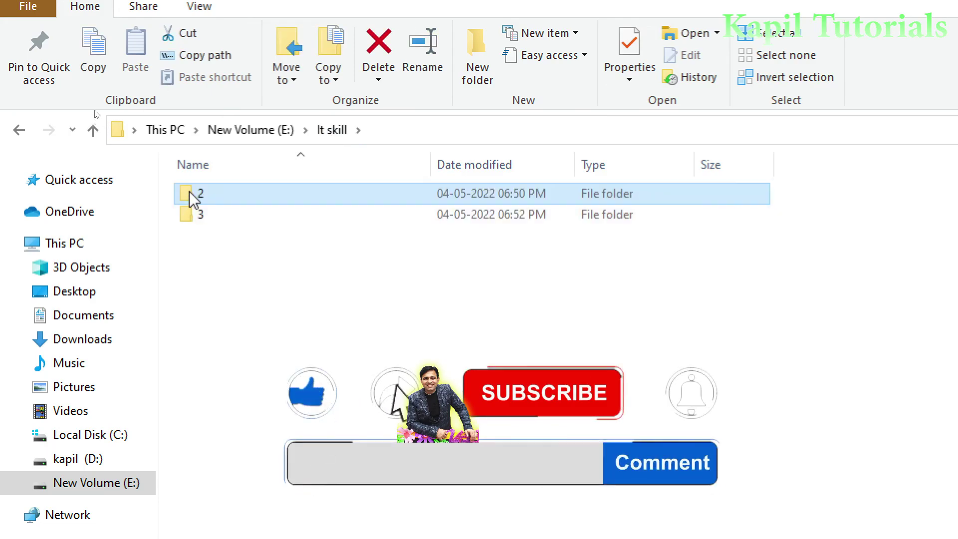
{"action": "left_click_drag", "start_coordinate": [238, 202], "coordinate": [191, 223]}
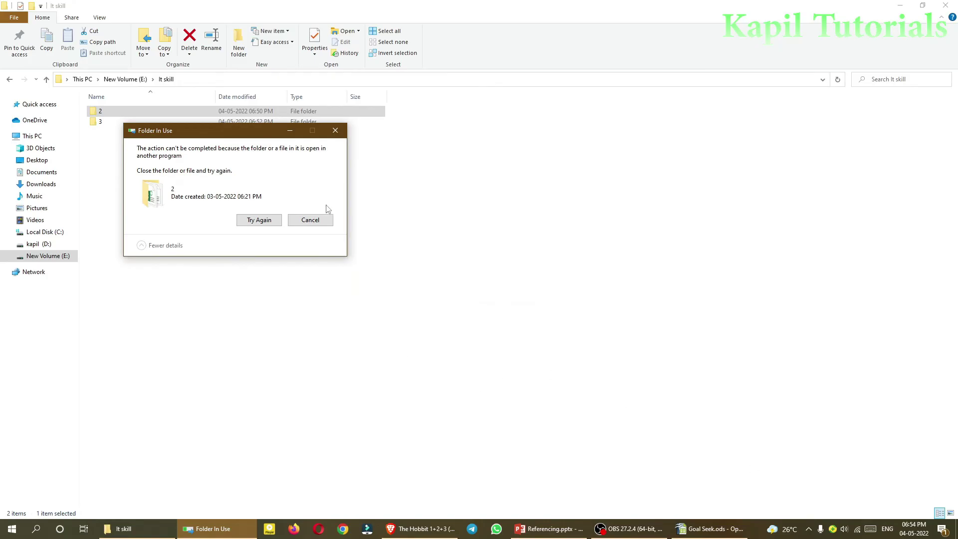
Step: Save and close Goal Seek.ods in OpenOffice Calc, and retry moving folder 2 into folder 3
{"action": "left_click", "coordinate": [708, 532]}
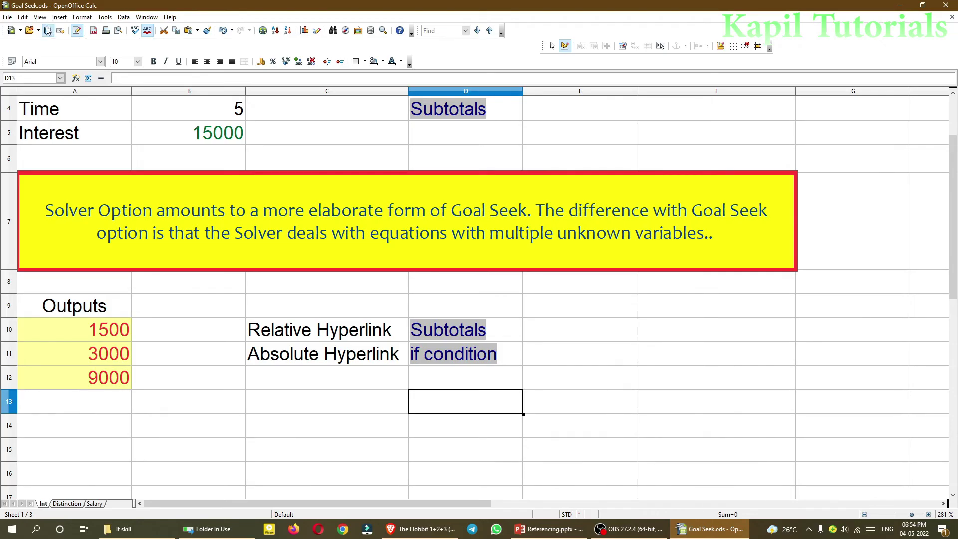
{"action": "left_click", "coordinate": [902, 5]}
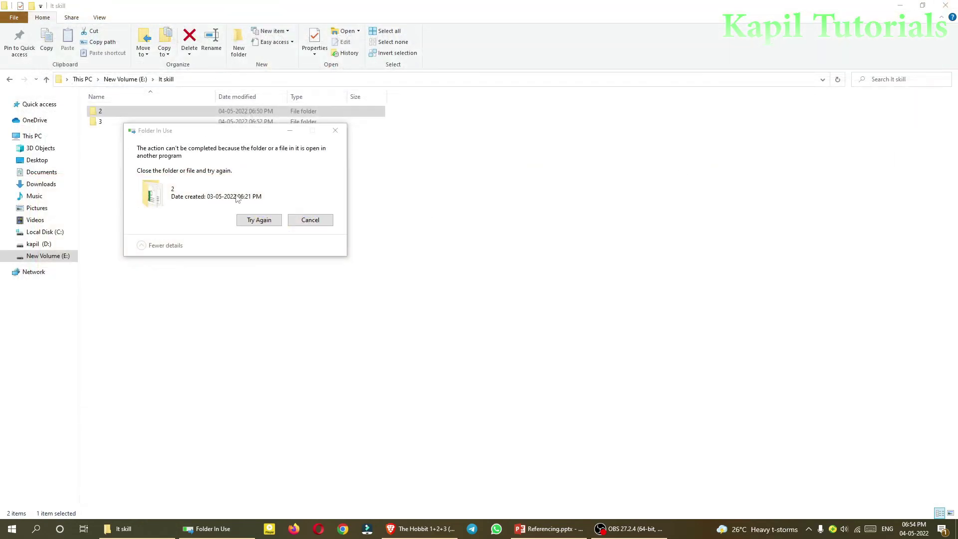
{"action": "left_click", "coordinate": [257, 220]}
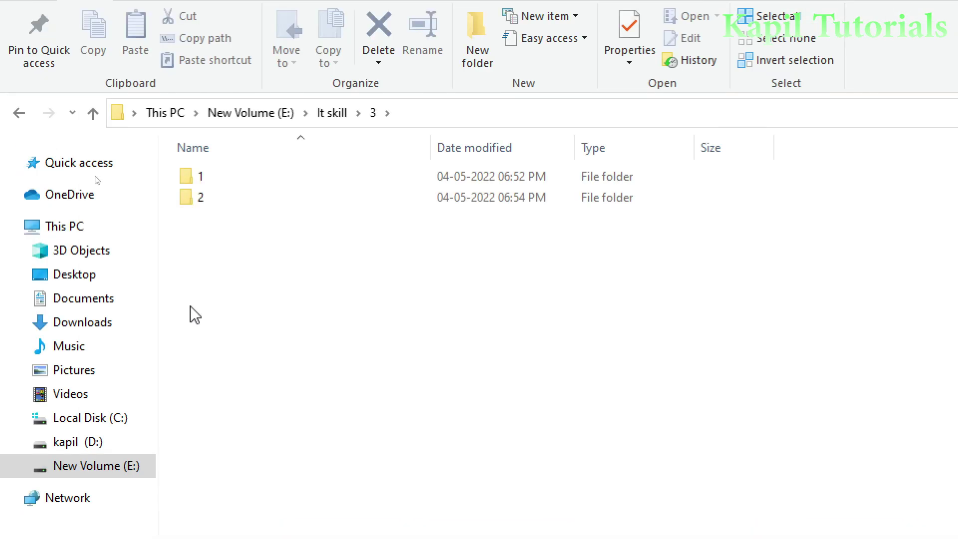
Step: Go into folder 2 inside folder 3 and open Goal Seek.ods with OpenOffice Calc
{"action": "double_click", "coordinate": [189, 203]}
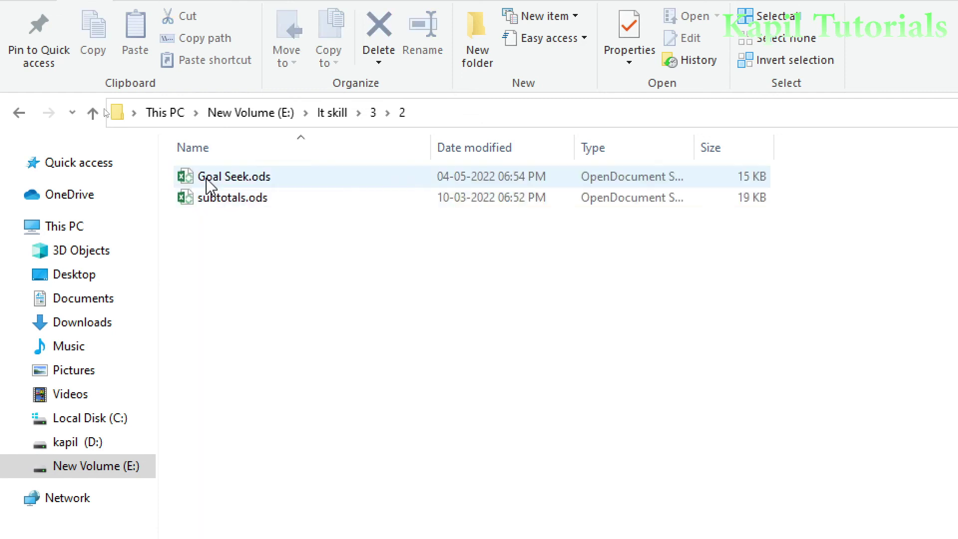
{"action": "left_click", "coordinate": [18, 114]}
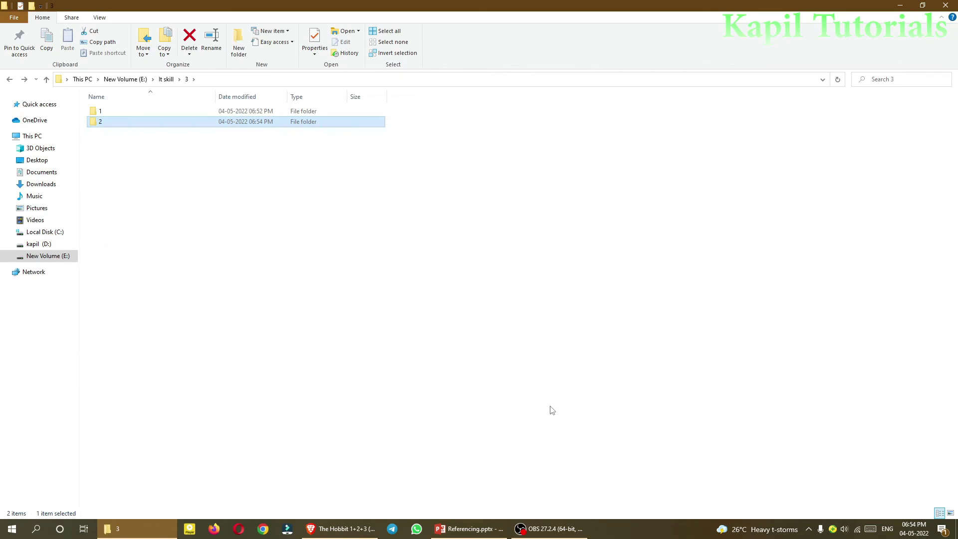
{"action": "double_click", "coordinate": [98, 124]}
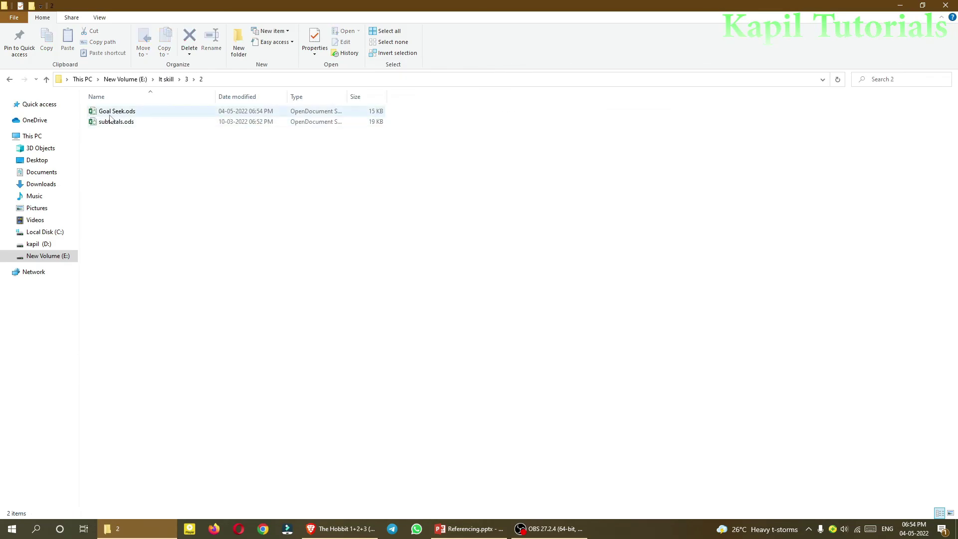
{"action": "right_click", "coordinate": [113, 114]}
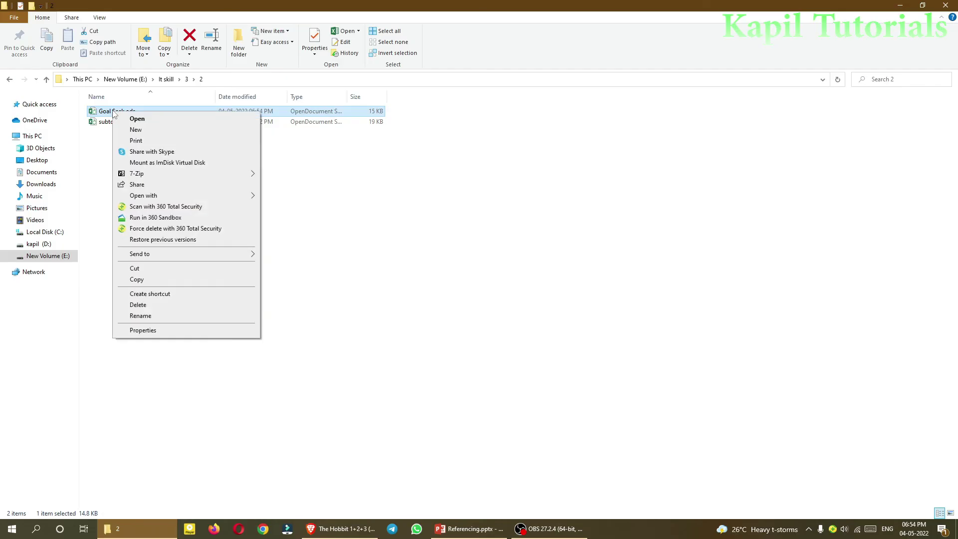
{"action": "mouse_move", "coordinate": [239, 196]}
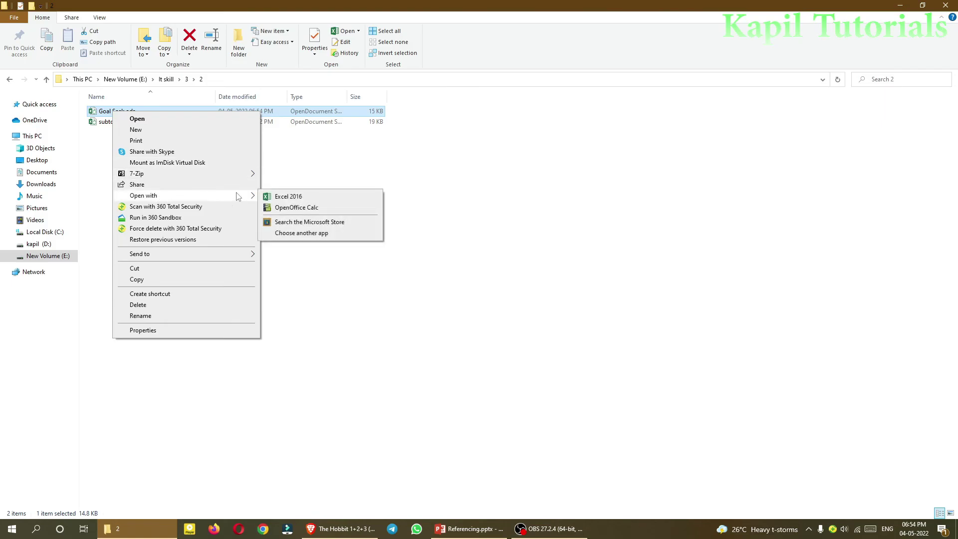
{"action": "left_click", "coordinate": [294, 208]}
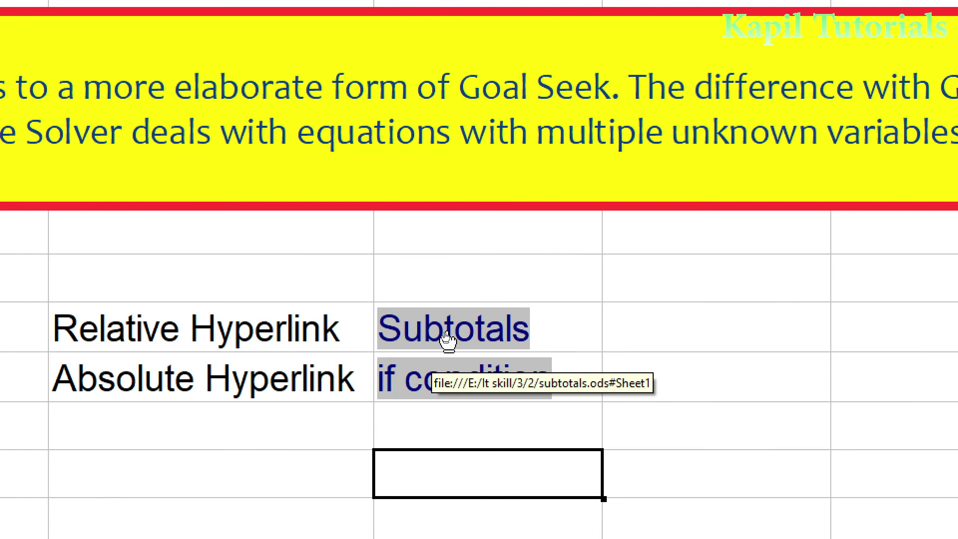
Step: Follow the relative Subtotals link in cell D10 and review the Relative And Absolute Hyperlinks slide of Referencing.pptx in PowerPoint
{"action": "left_click", "coordinate": [445, 336]}
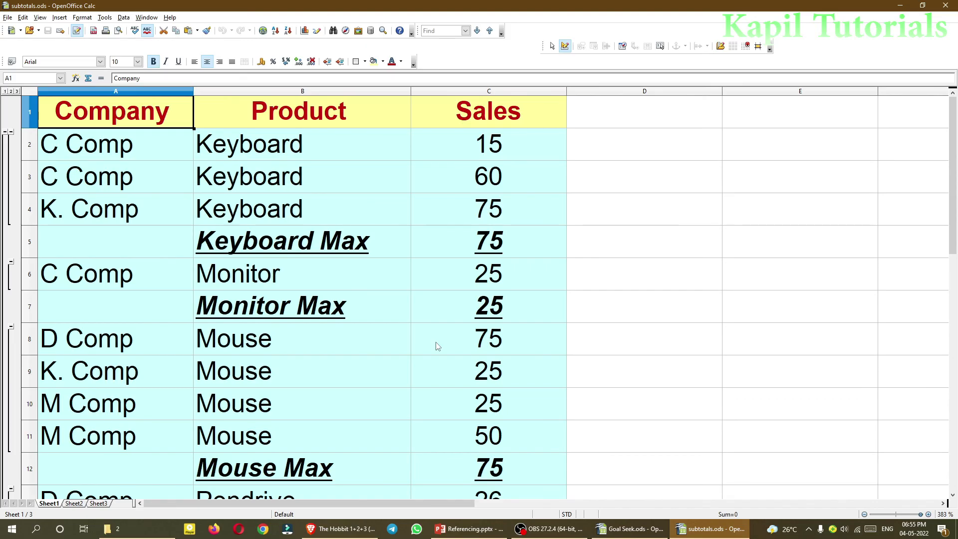
{"action": "left_click", "coordinate": [443, 535]}
{"action": "scroll", "coordinate": [458, 376], "scroll_direction": "down", "scroll_amount": 1}
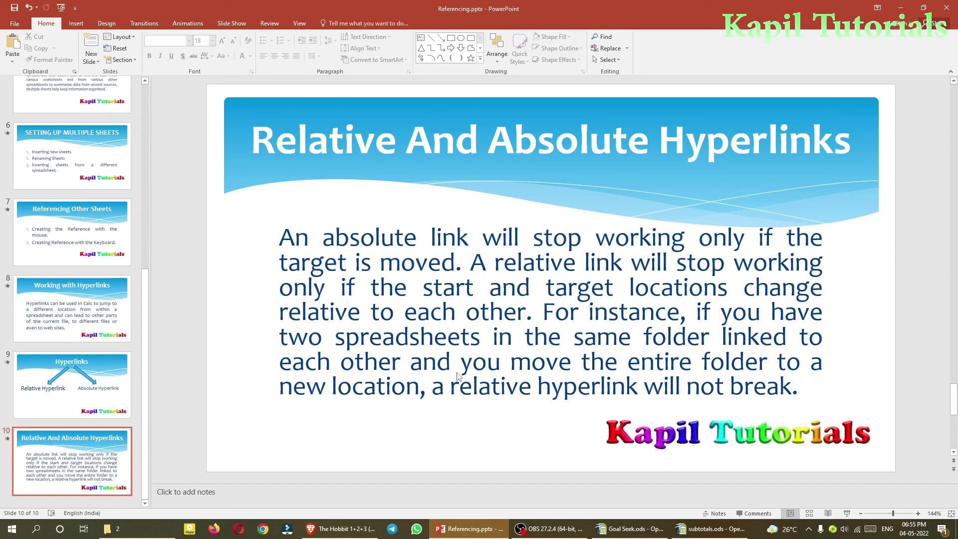
Step: Close subtotals.ods in OpenOffice Calc and test the absolute "if condition" link in cell D11 of Goal Seek.ods
{"action": "left_click", "coordinate": [711, 529]}
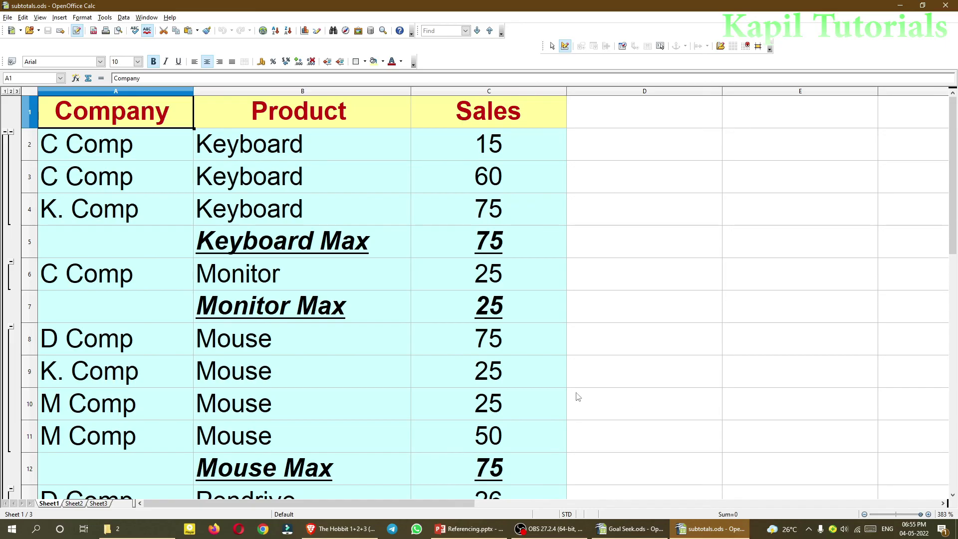
{"action": "left_click", "coordinate": [941, 7]}
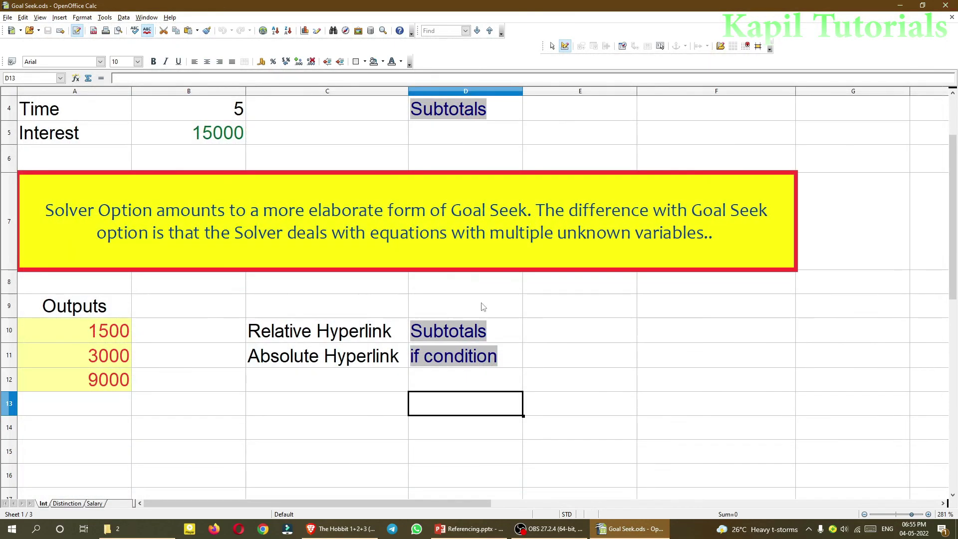
{"action": "left_click", "coordinate": [439, 357], "text": "ctrl"}
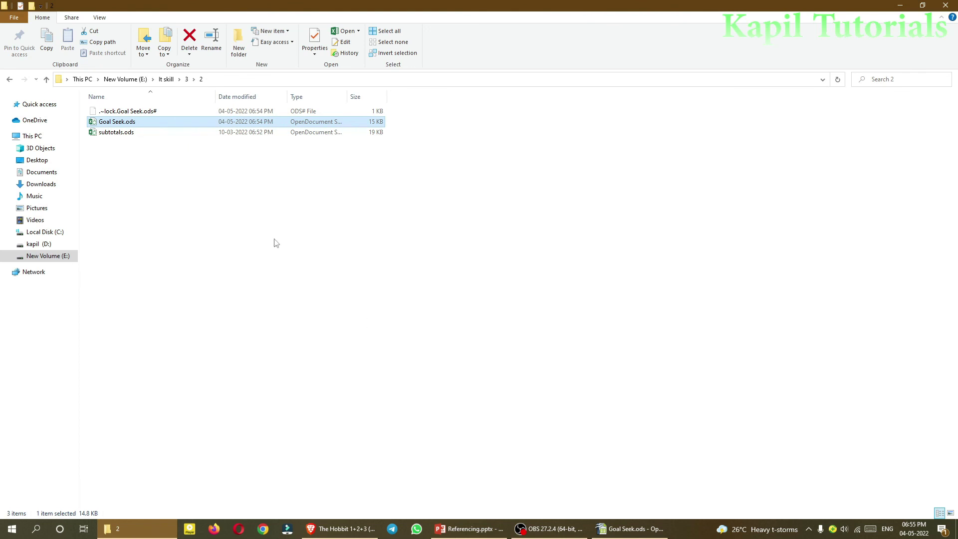
{"action": "left_click", "coordinate": [630, 528]}
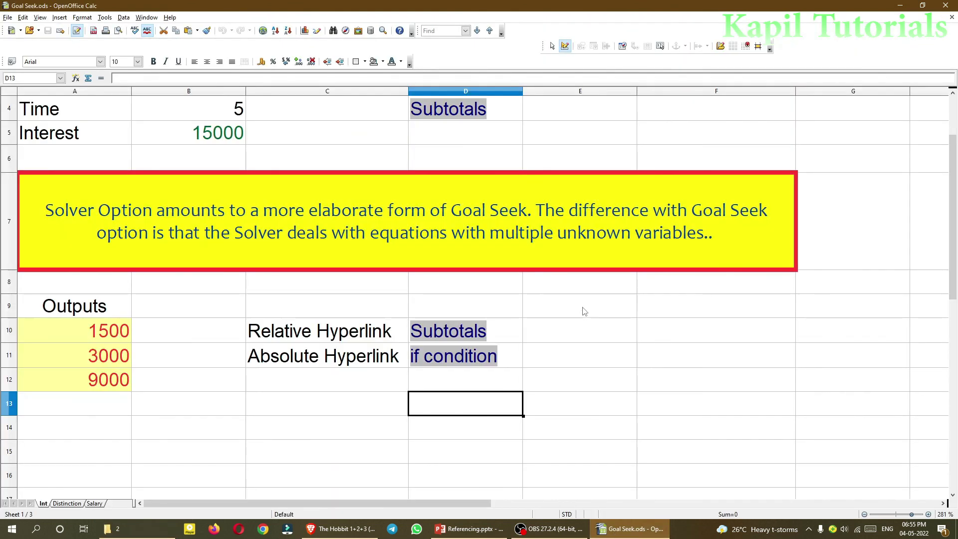